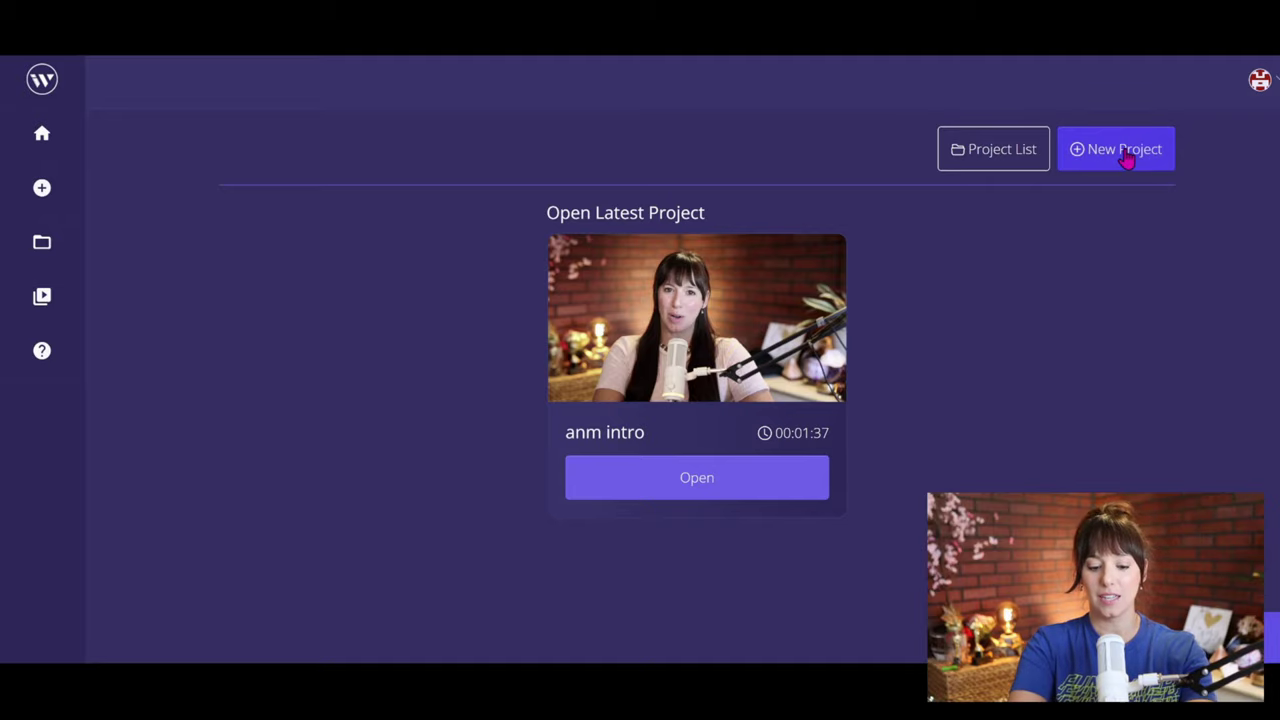
Start a new project and upload intro.MOV, middle.MOV and outro.MOV to it
click(1126, 160)
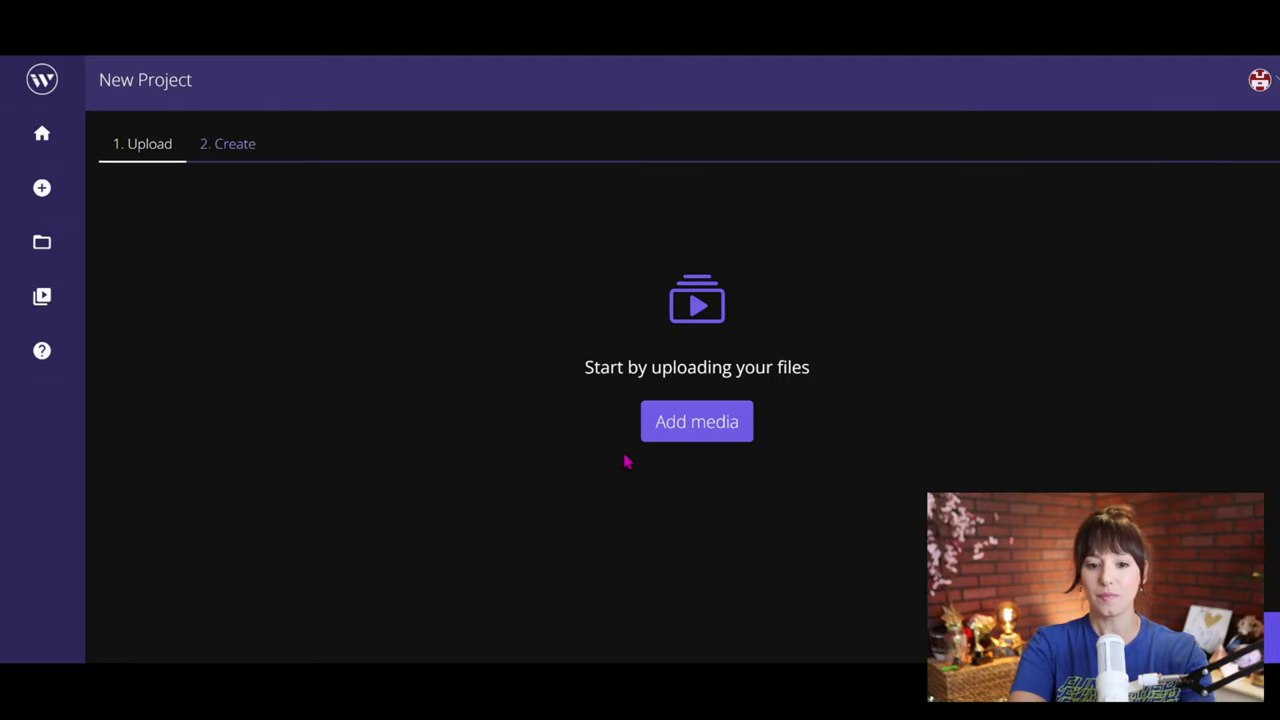
click(663, 435)
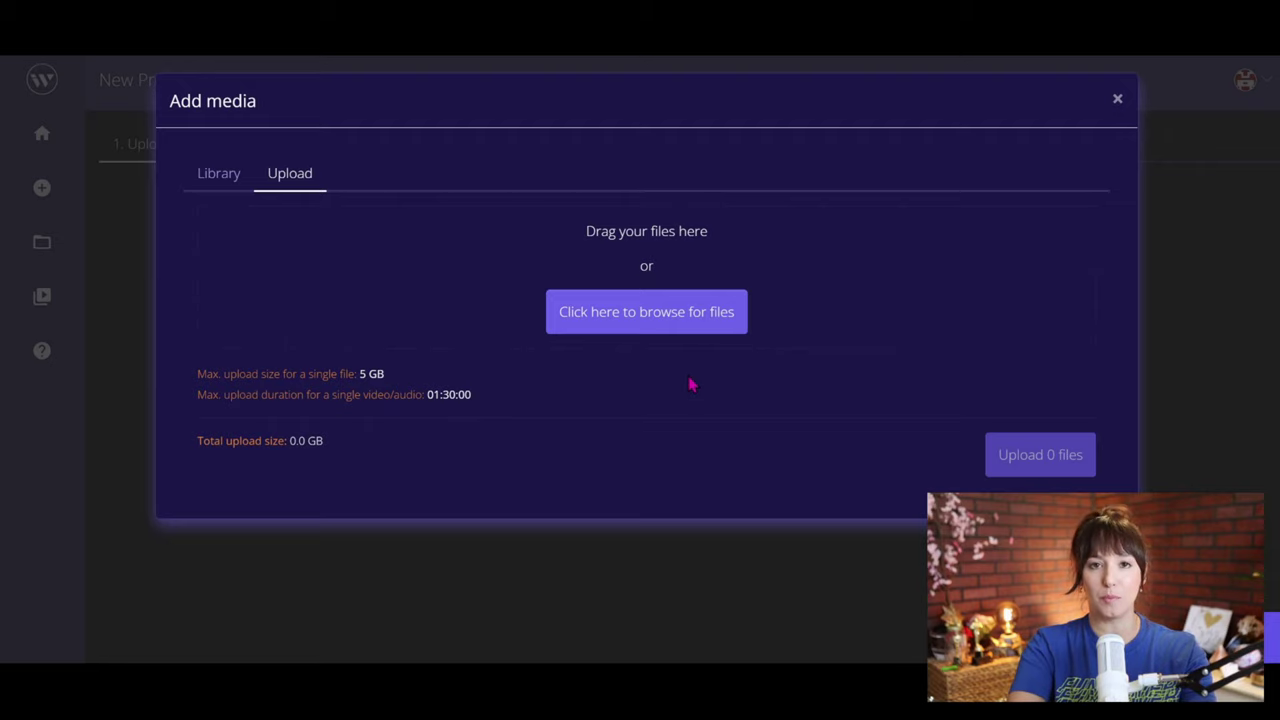
click(703, 325)
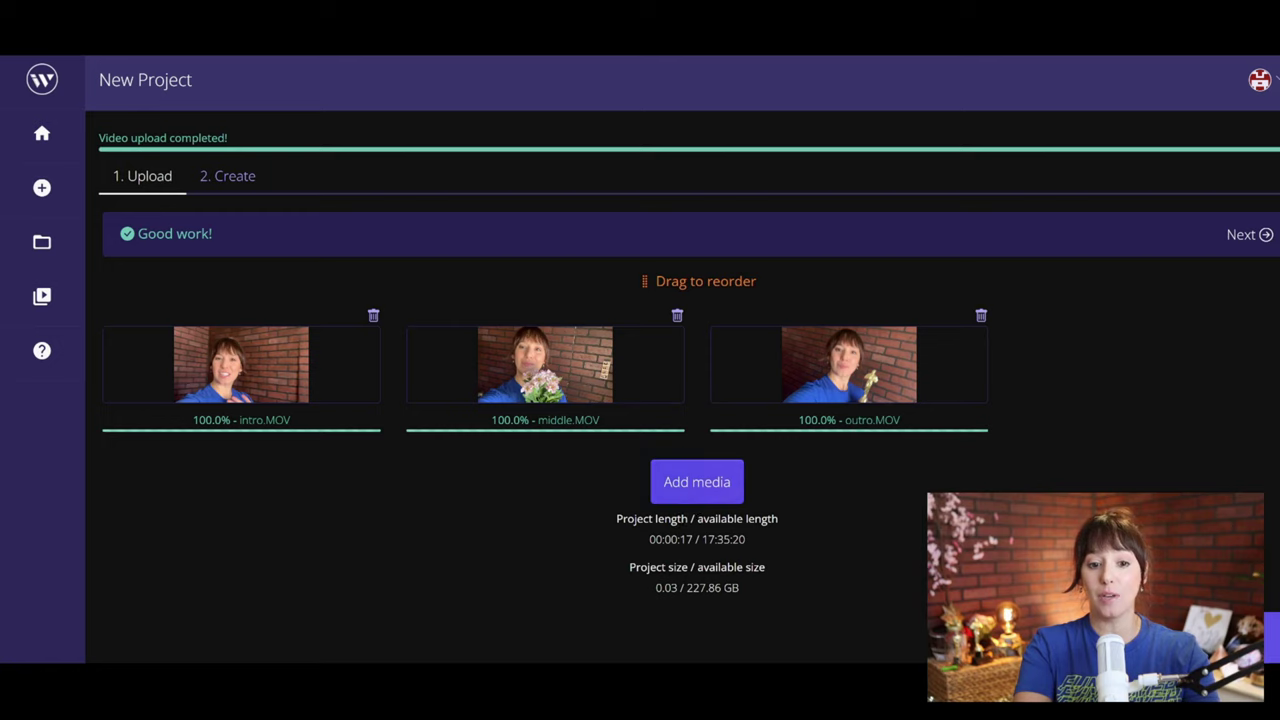
Name the project 'Test Video' and set its spoken language to English
click(1257, 244)
text(Test Video)
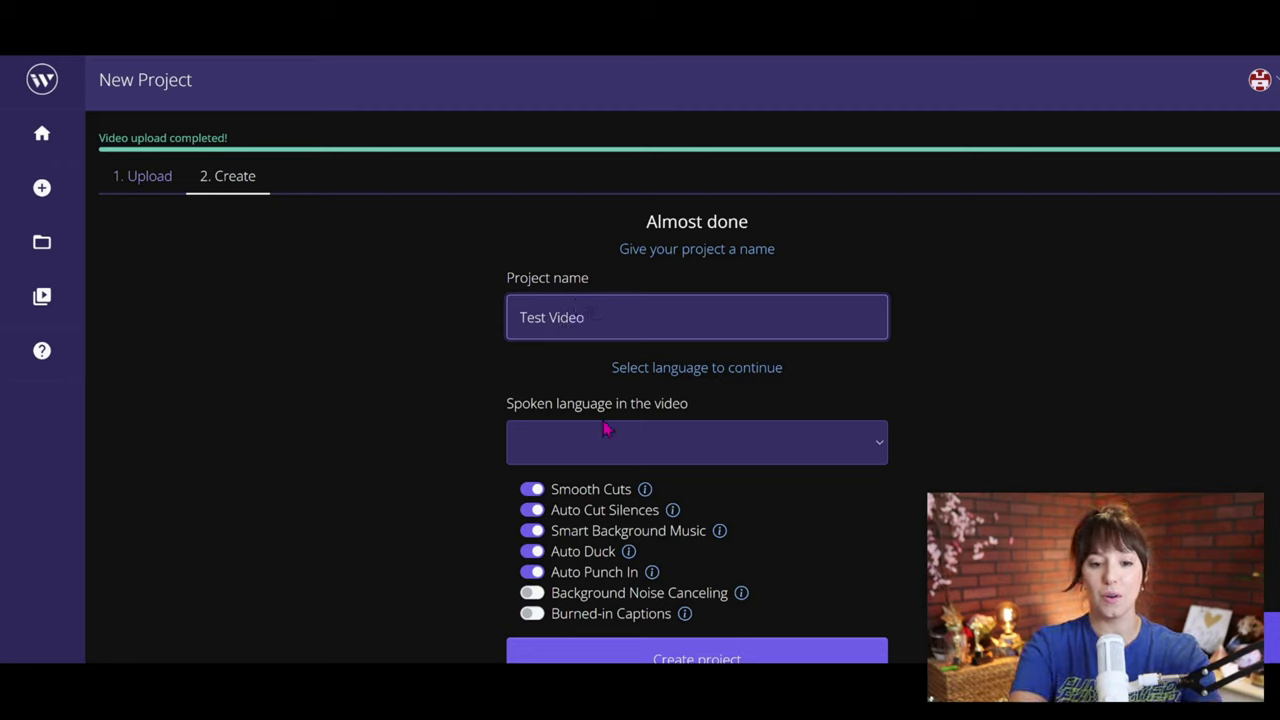
click(587, 447)
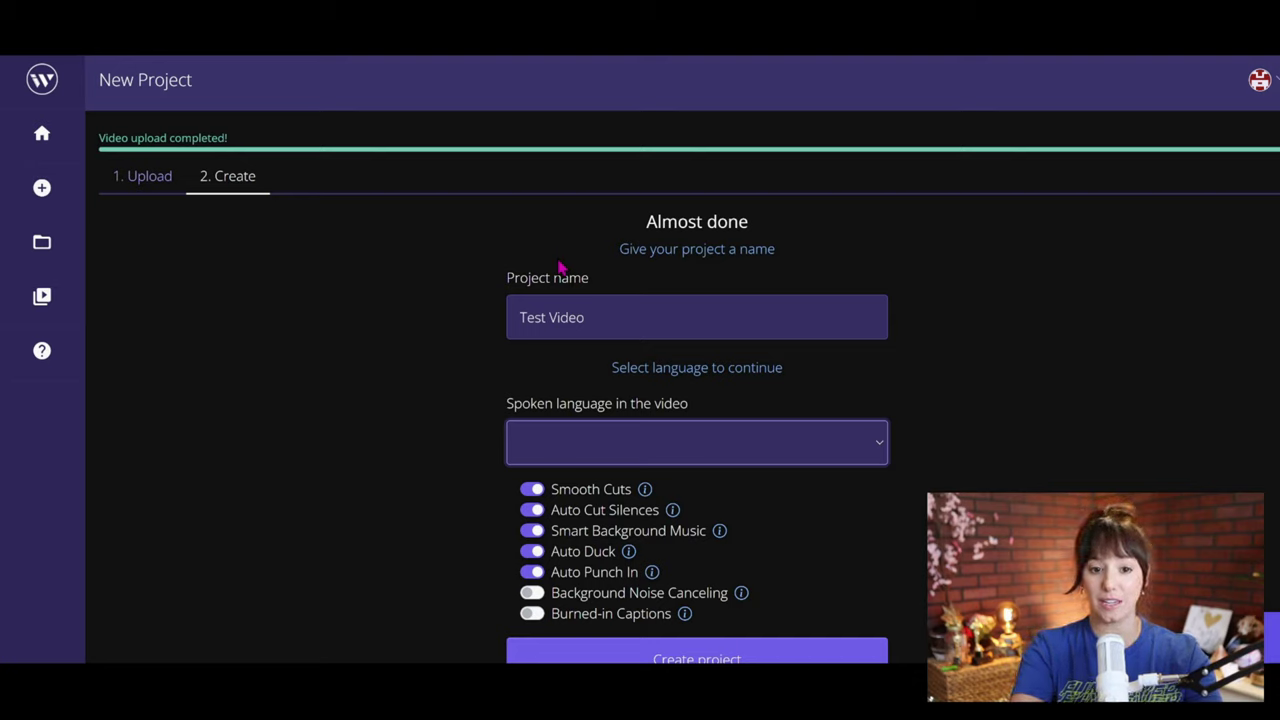
key(e)
key(p)
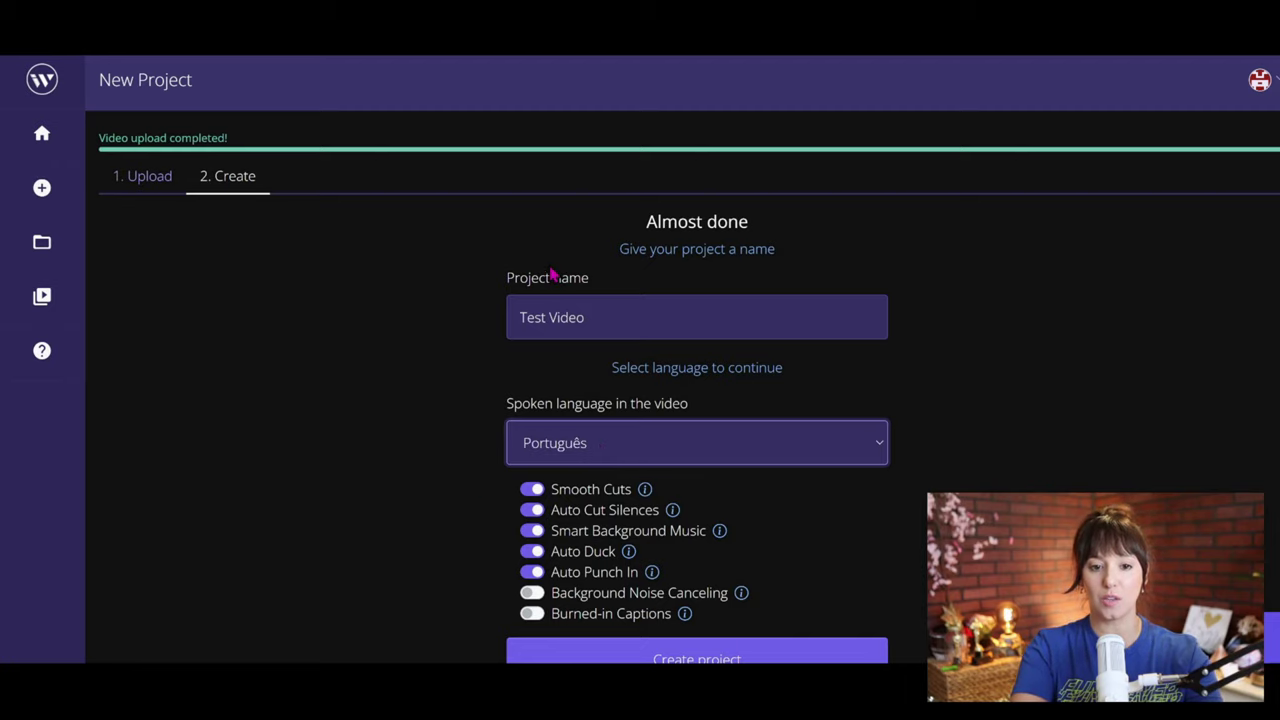
key(e)
scroll(689, 395, down, 2)
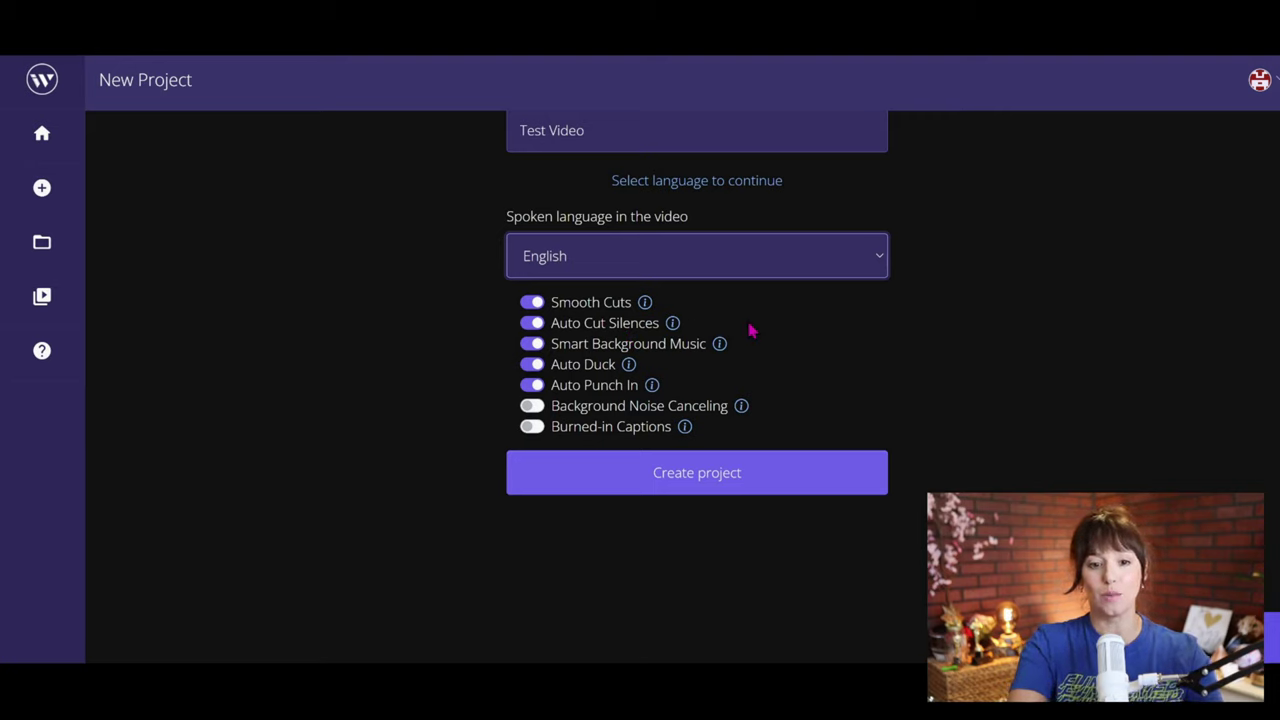
Turn on Background Noise Canceling and Burned-in Captions
mouse_move(720, 348)
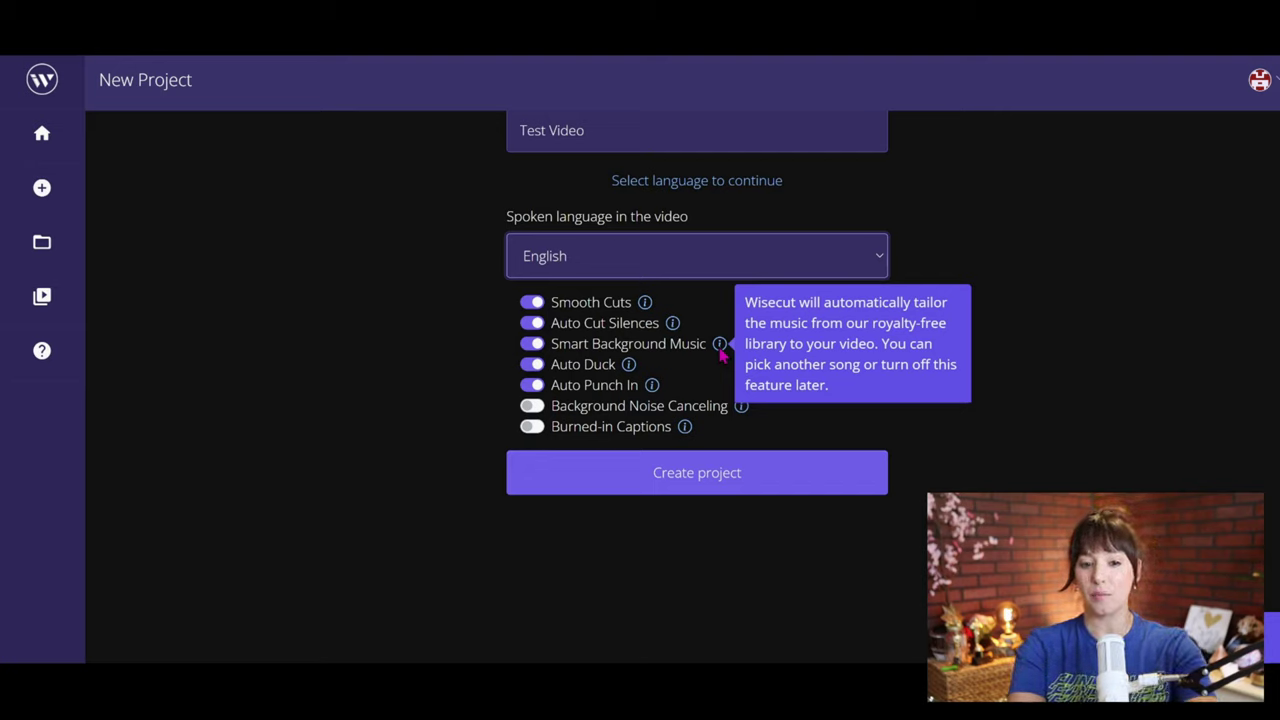
mouse_move(629, 368)
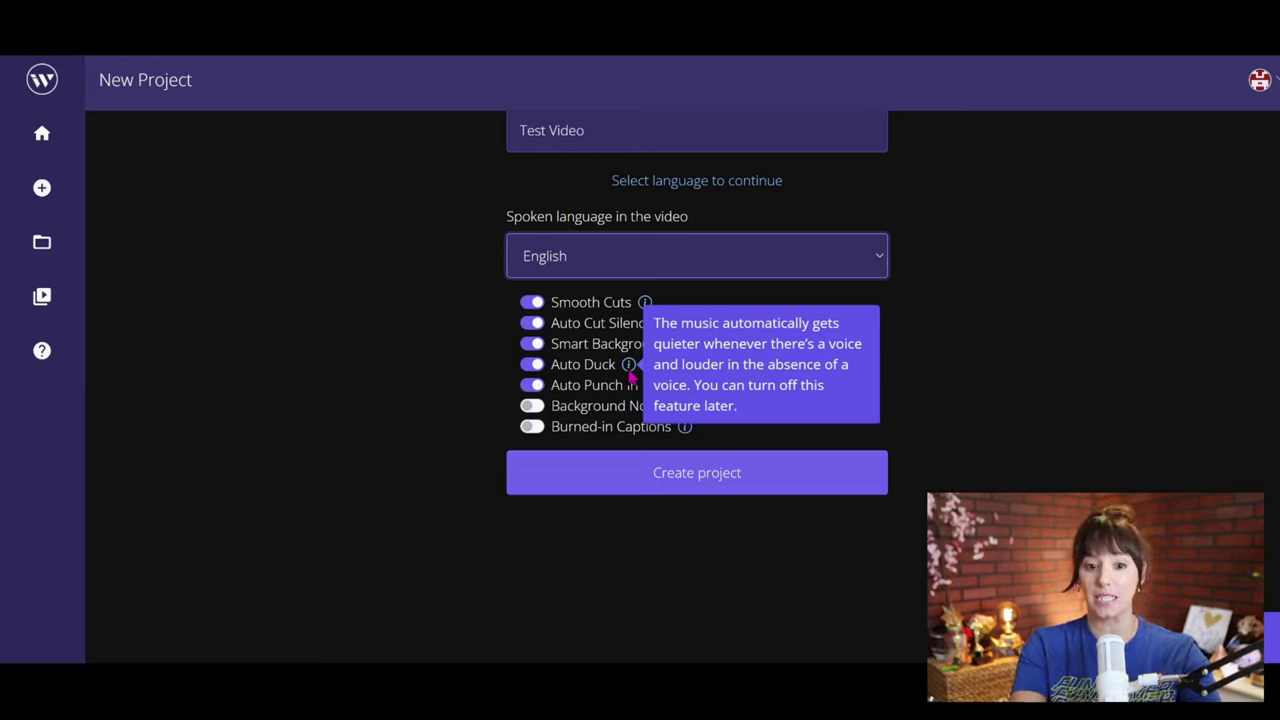
mouse_move(659, 398)
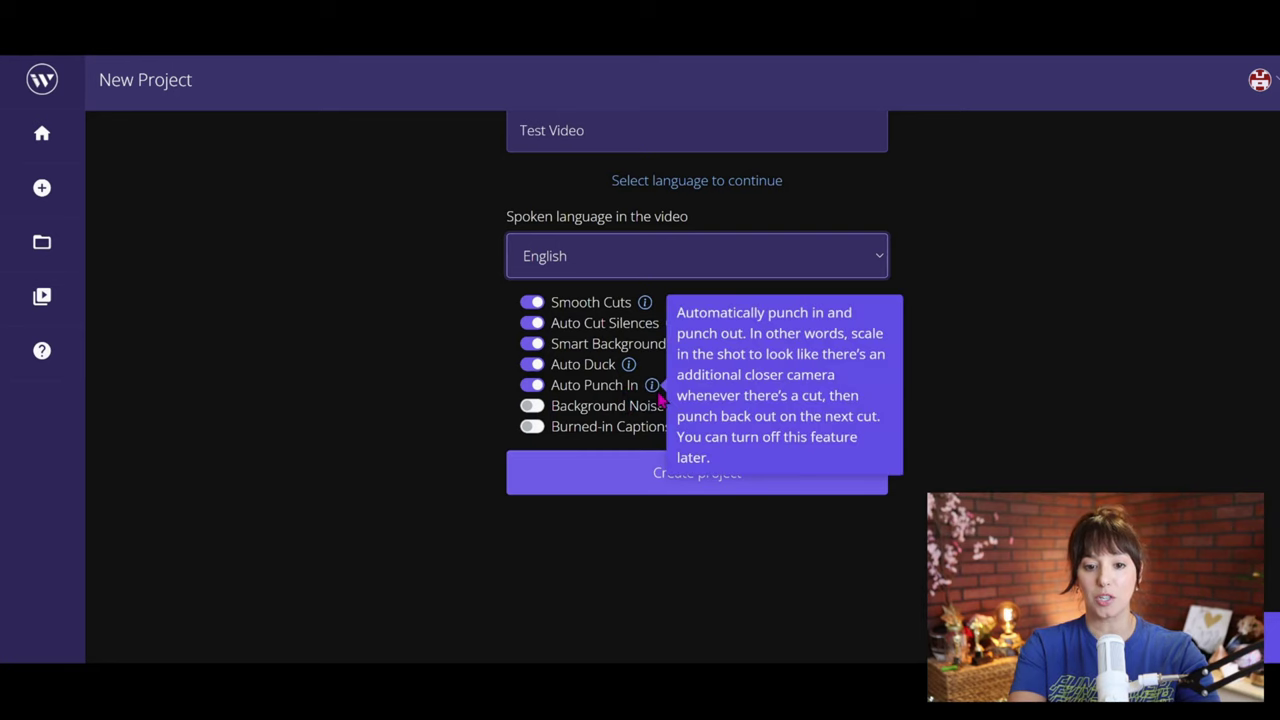
click(533, 406)
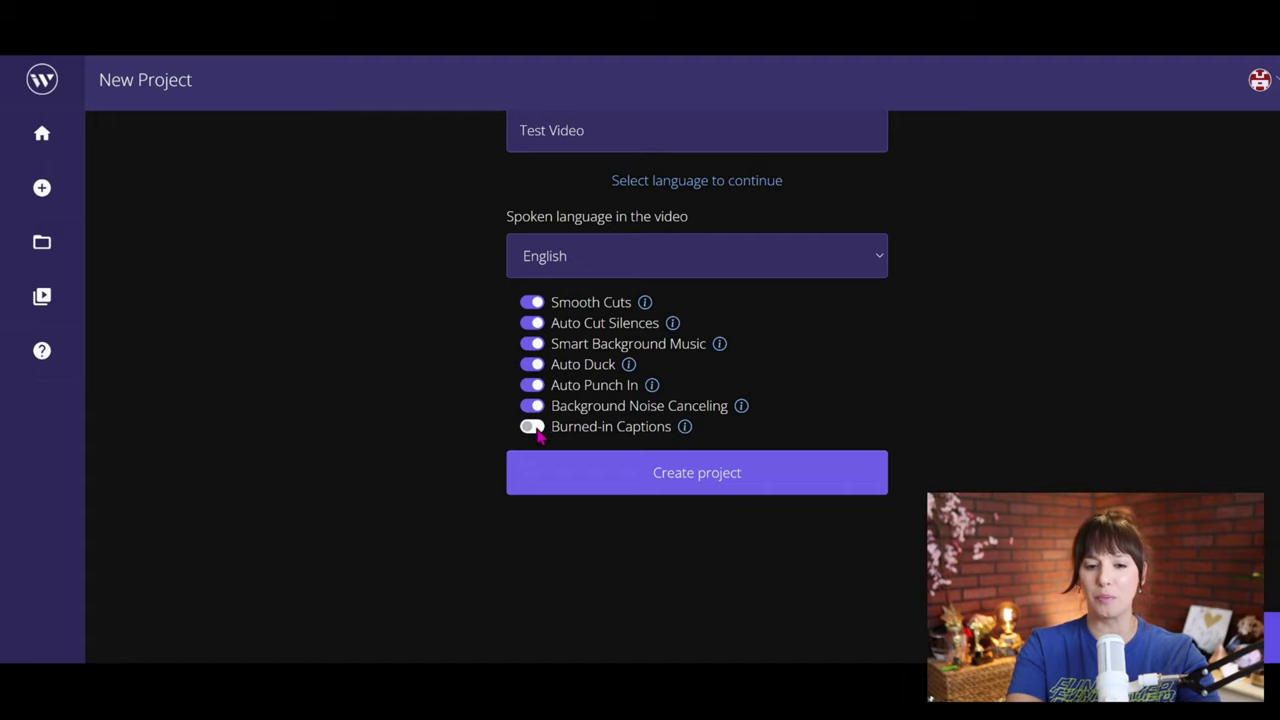
click(533, 427)
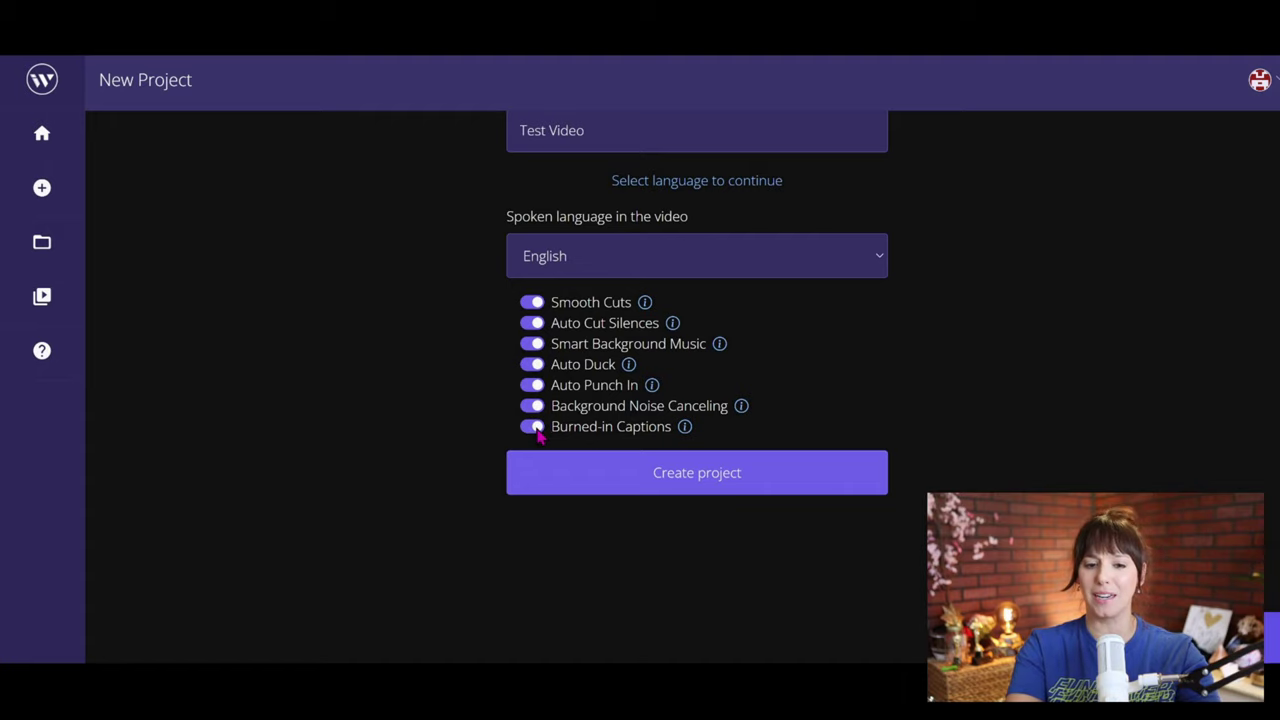
Create the Test Video project with the chosen settings
click(749, 479)
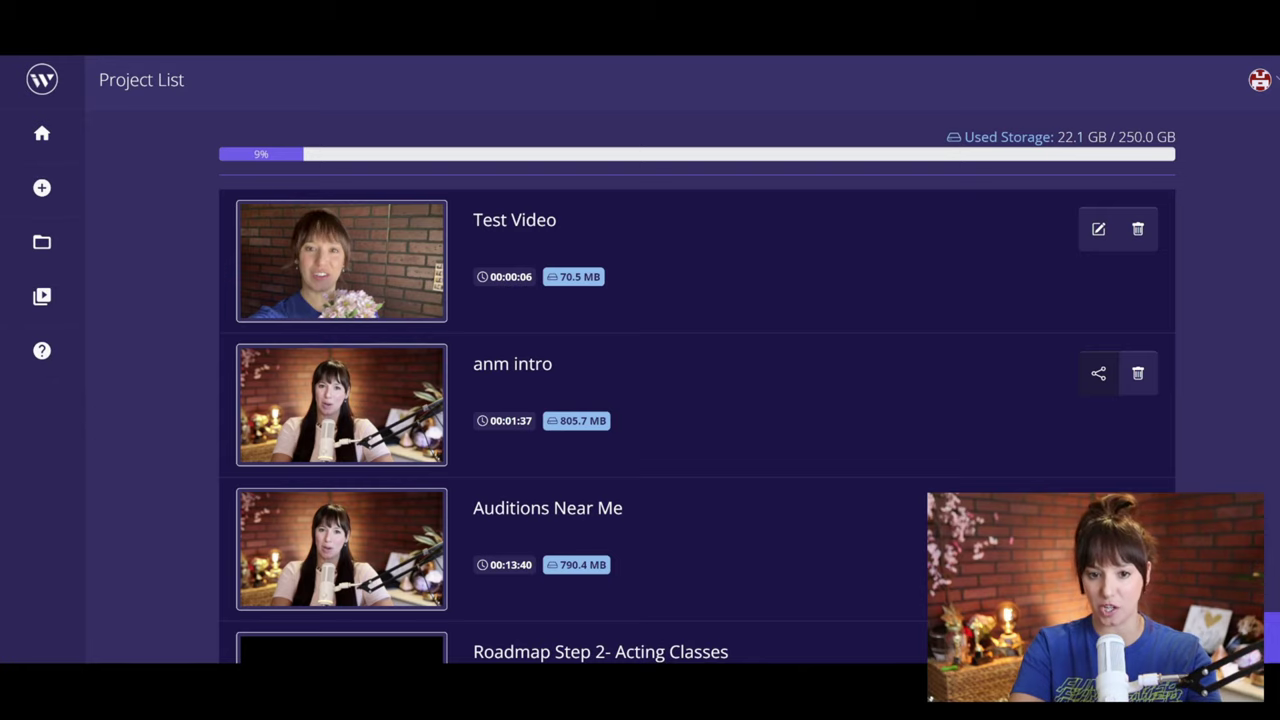
Open Test Video from the project list and go to its Storyboard scenes
click(1100, 242)
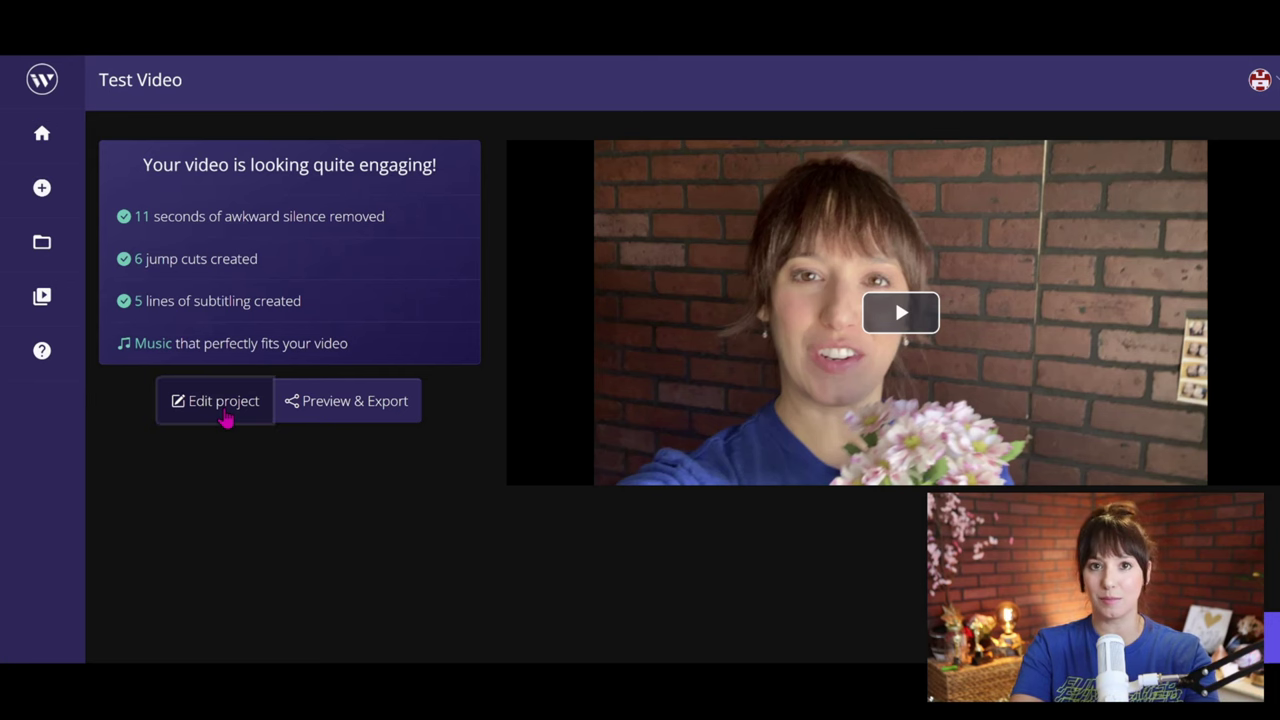
click(222, 402)
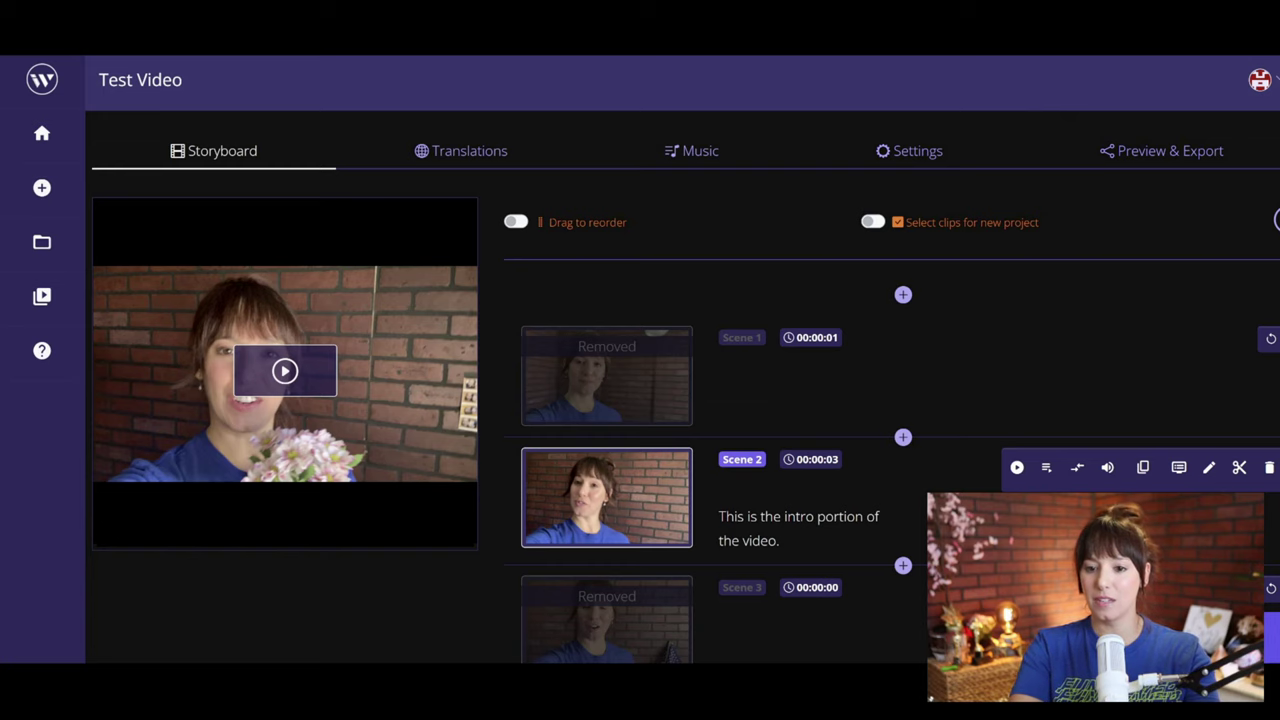
scroll(685, 393, down, 3)
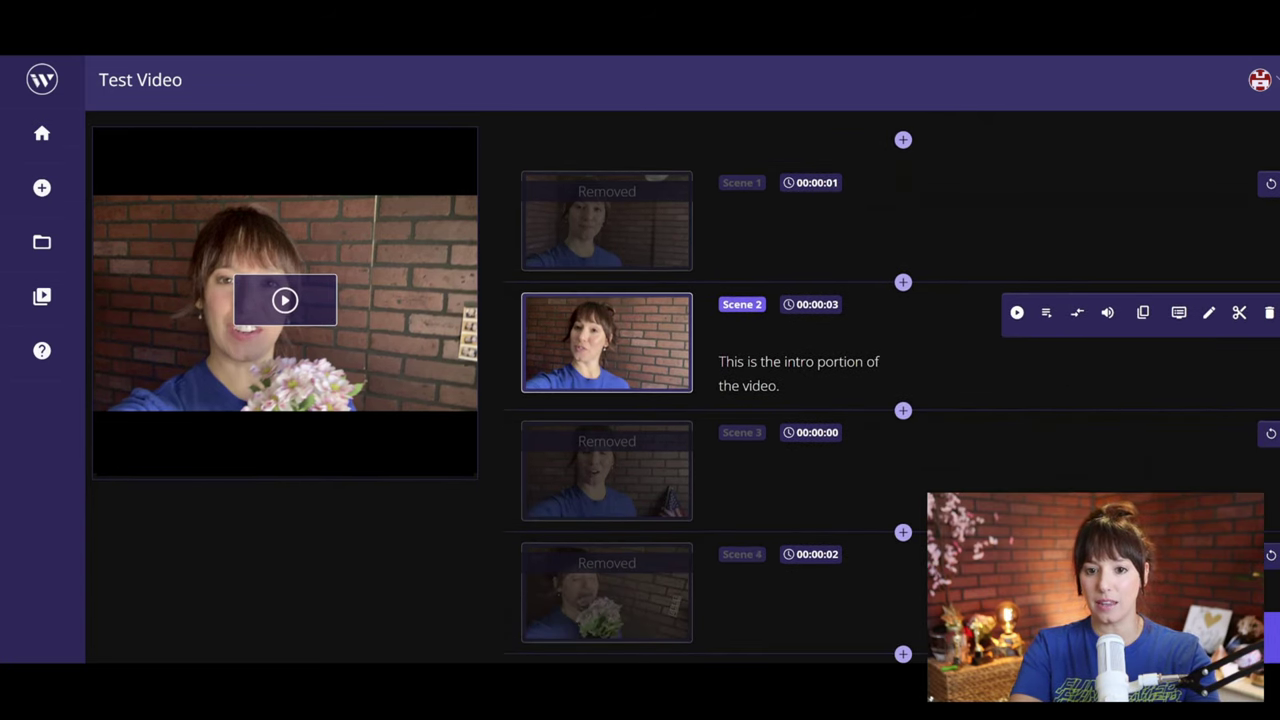
click(1017, 315)
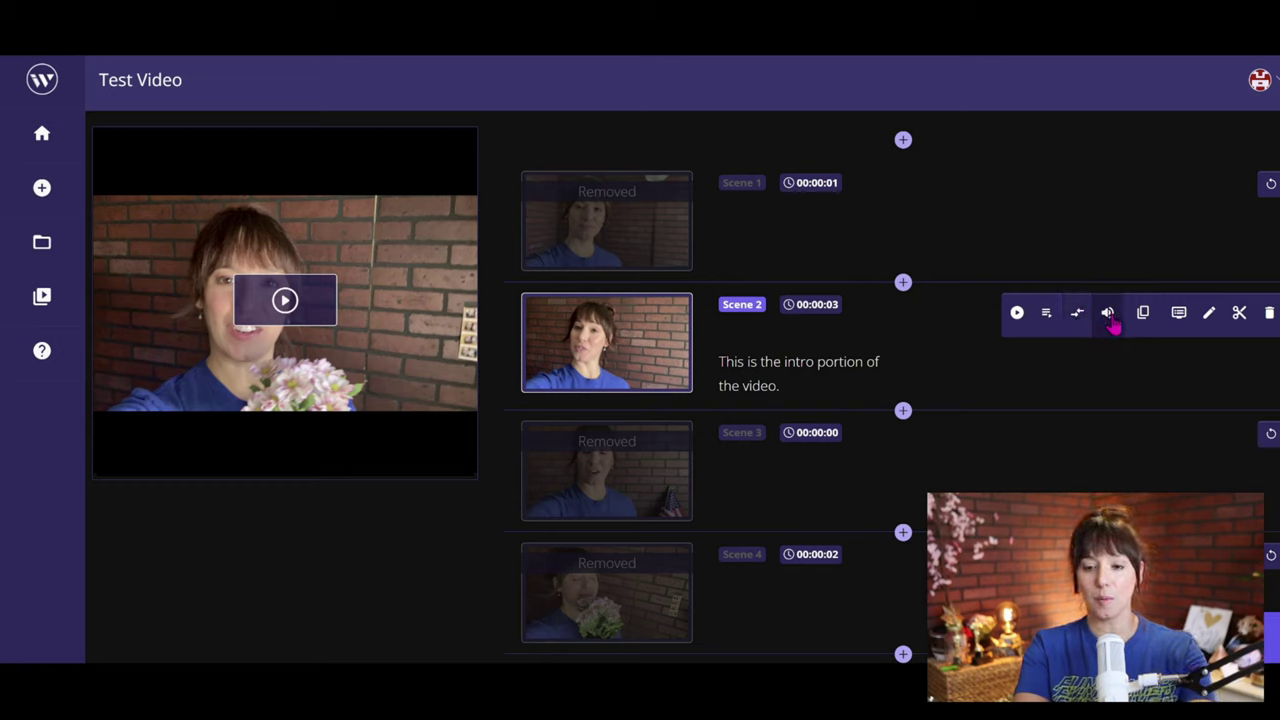
Set Scene 2's music volume to Low and apply the change
click(1110, 318)
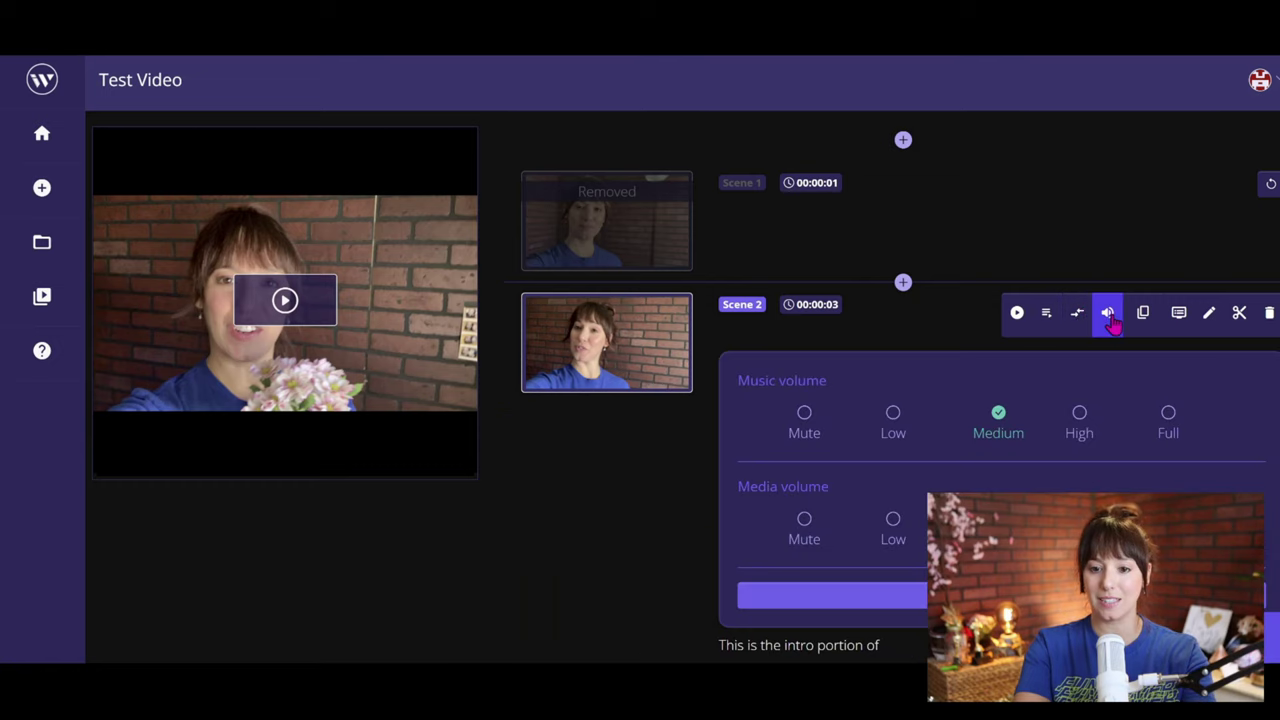
click(891, 424)
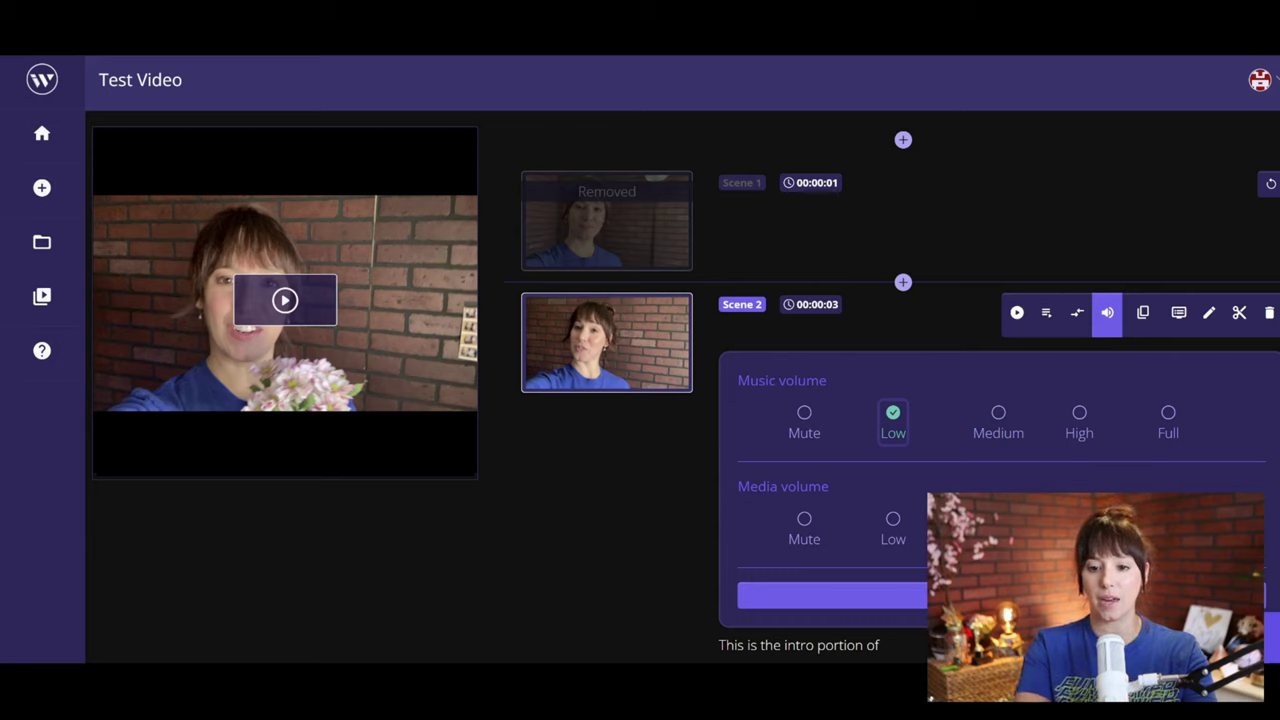
click(1000, 596)
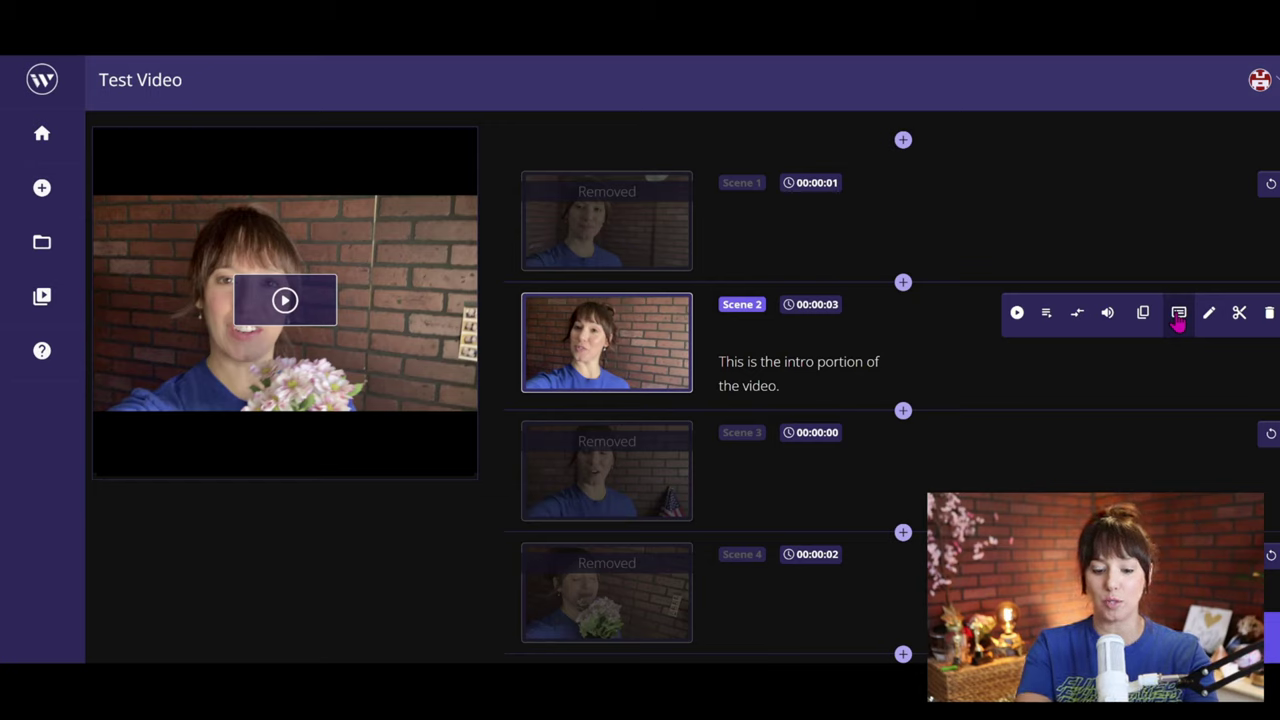
Tag Scene 2 as the Intro Scene, edit Scene 1's subtitle and confirm it
click(1179, 315)
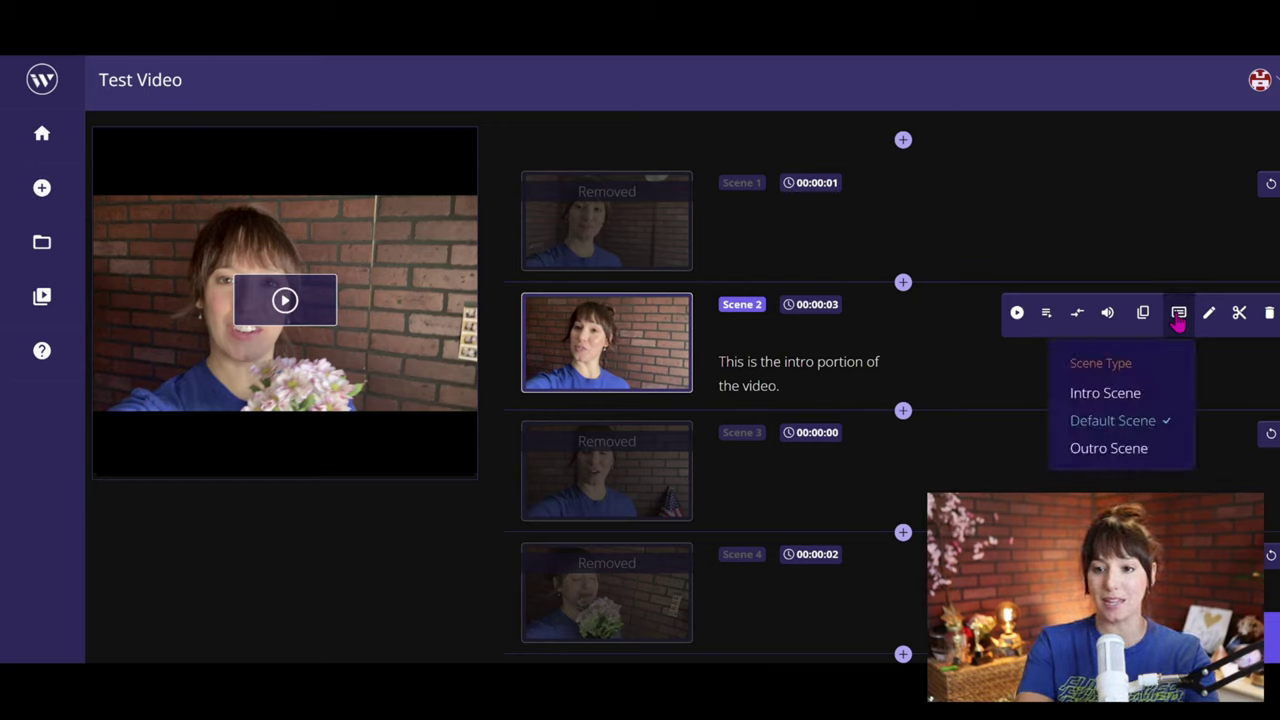
click(1105, 393)
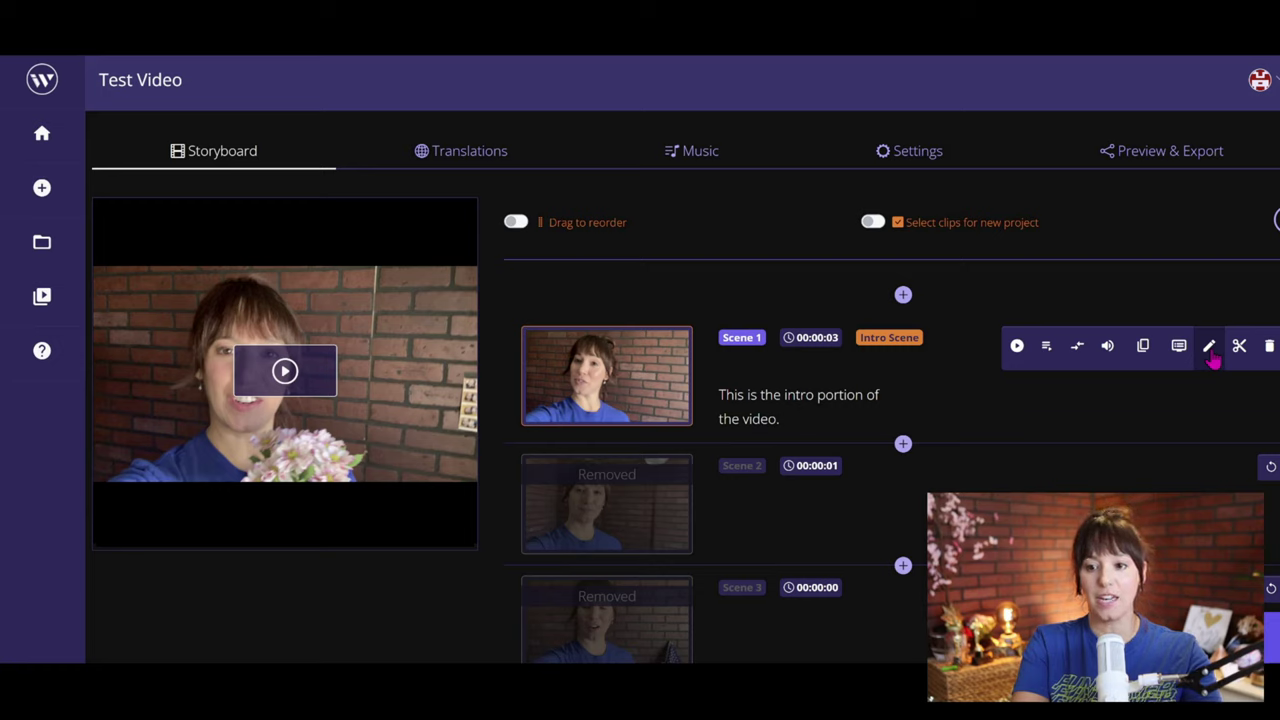
click(1209, 352)
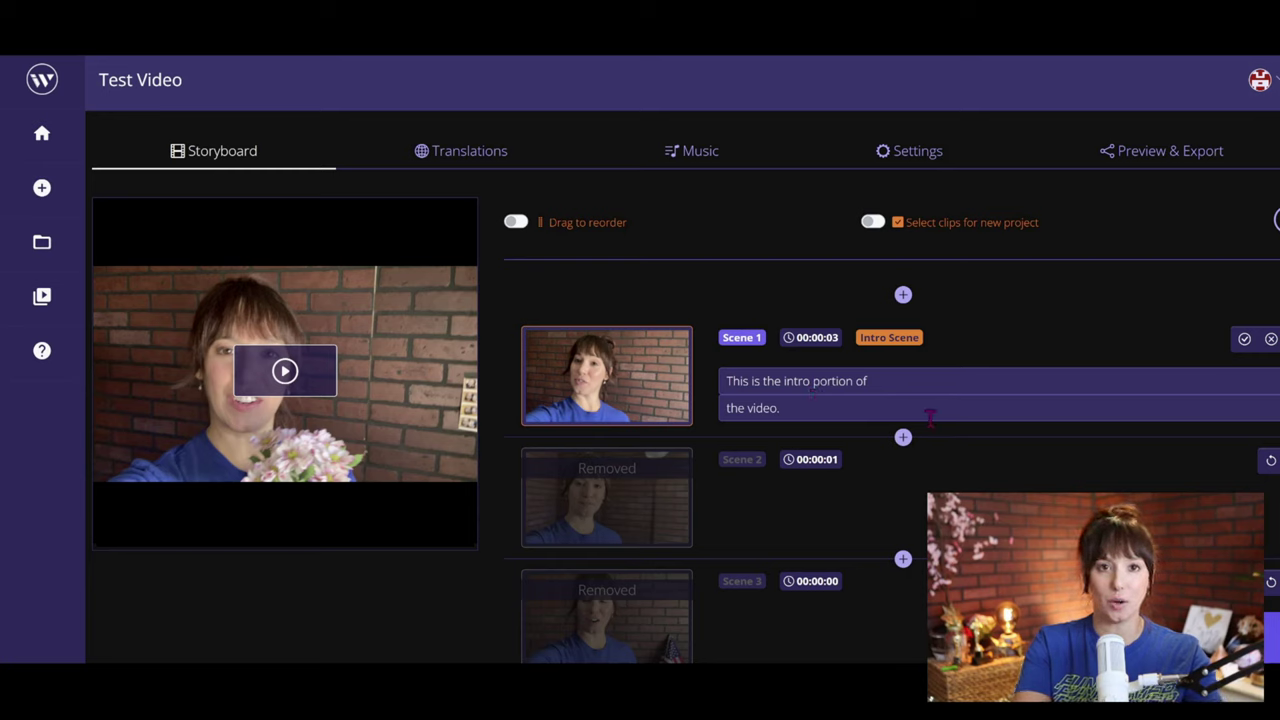
click(1243, 342)
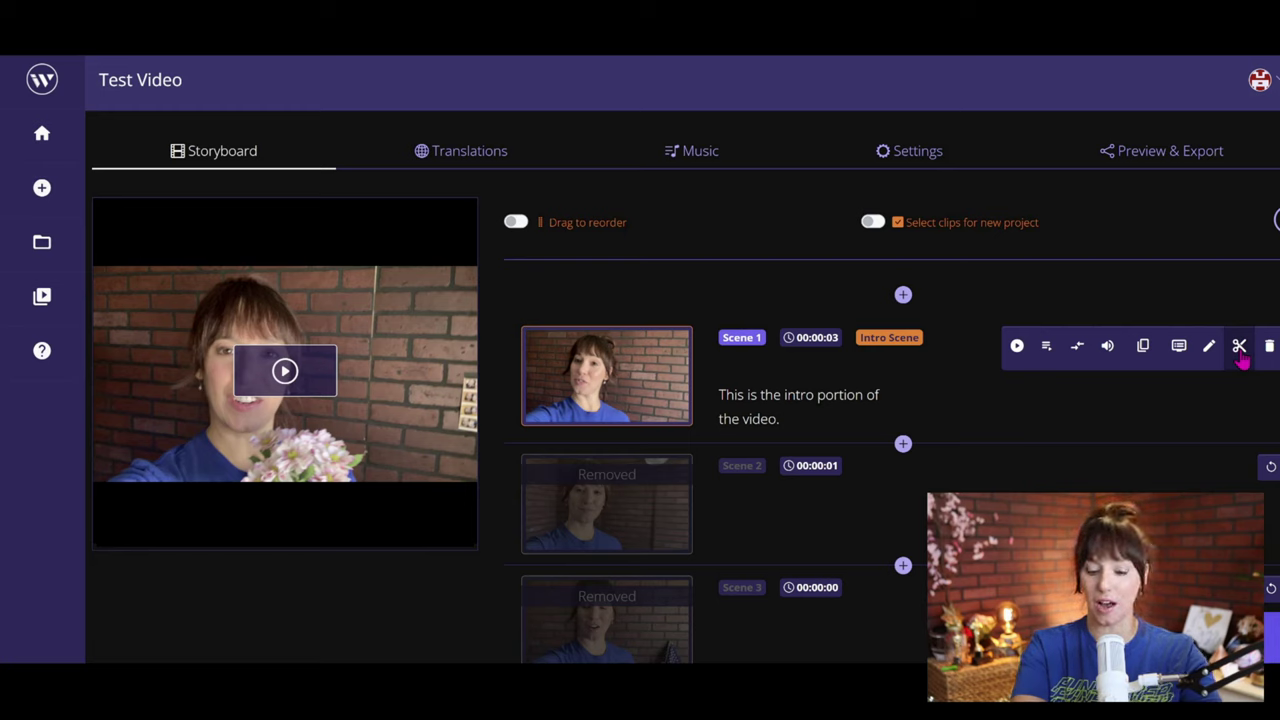
click(1240, 350)
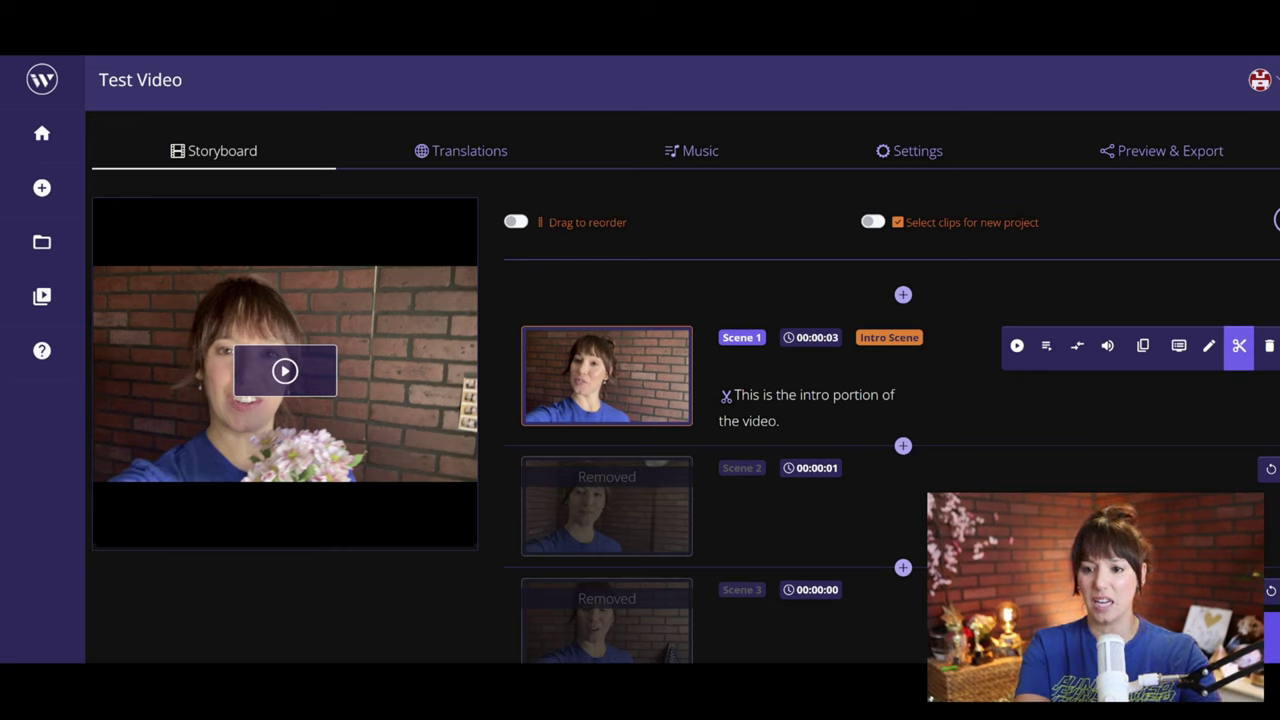
click(1239, 347)
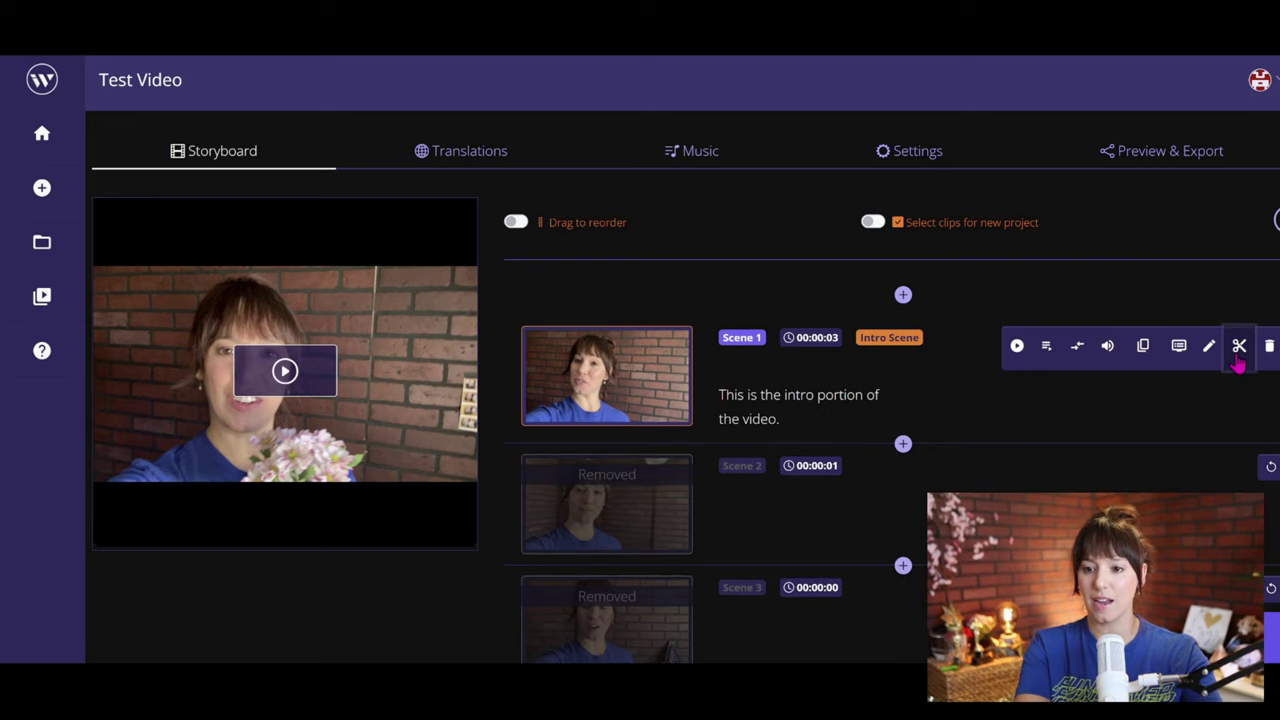
scroll(885, 400, down, 3)
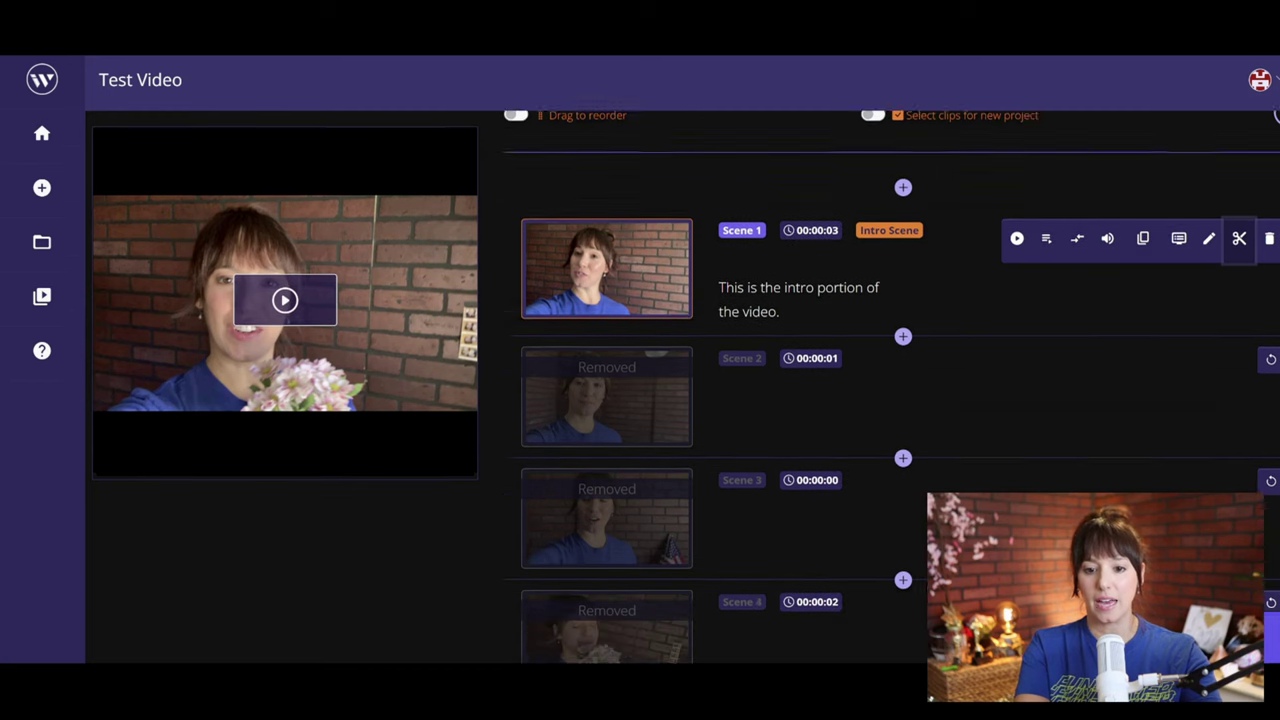
scroll(885, 400, down, 2)
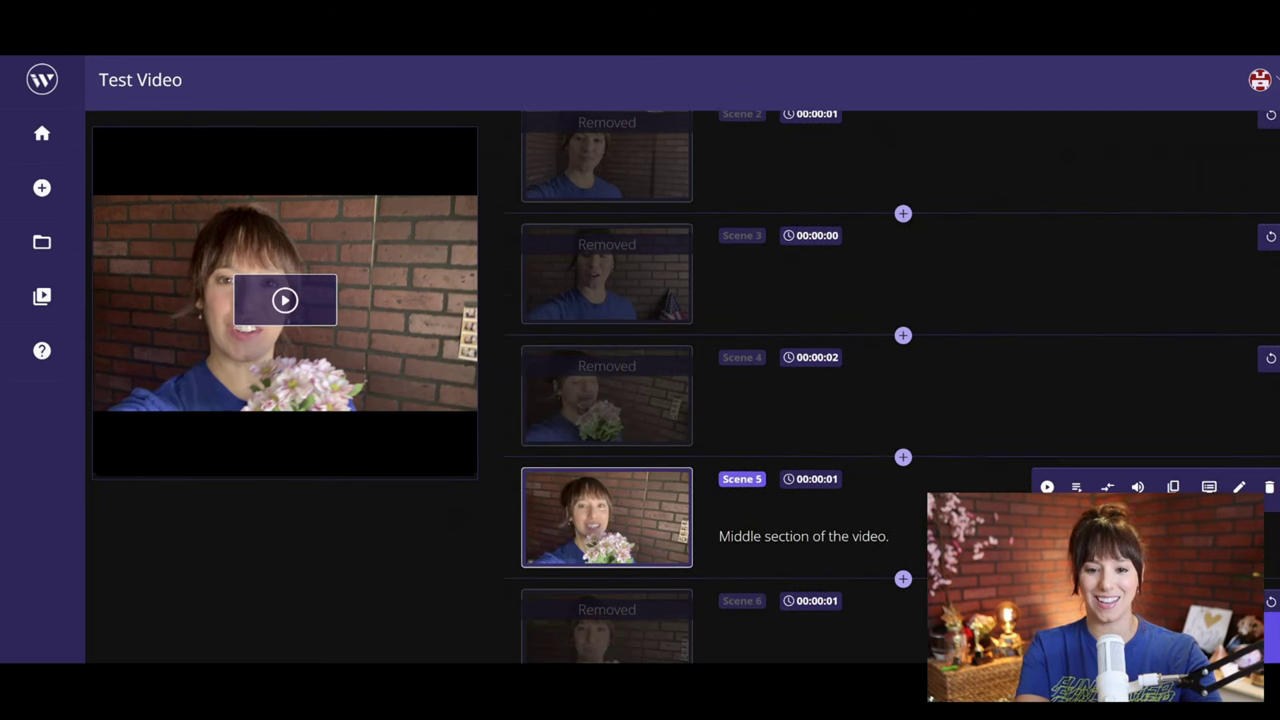
scroll(885, 400, down, 5)
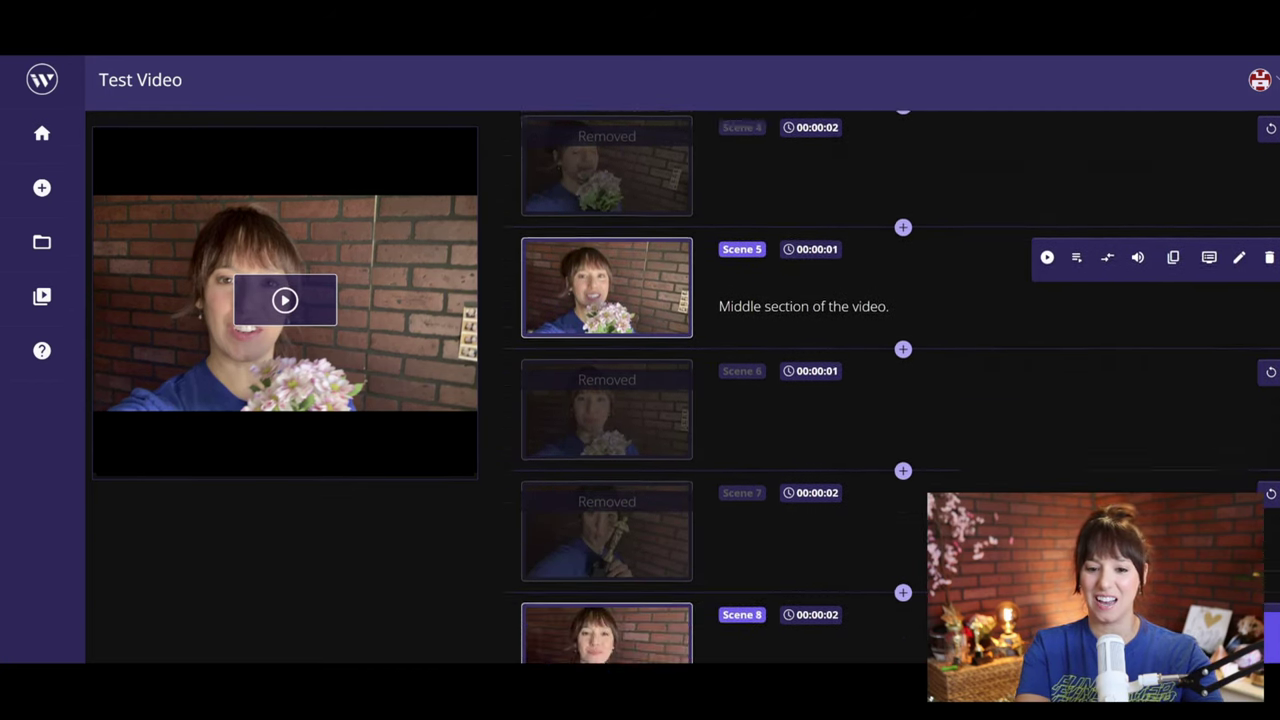
Tag Scene 8, the ending clip, as the Outro Scene
scroll(885, 400, down, 3)
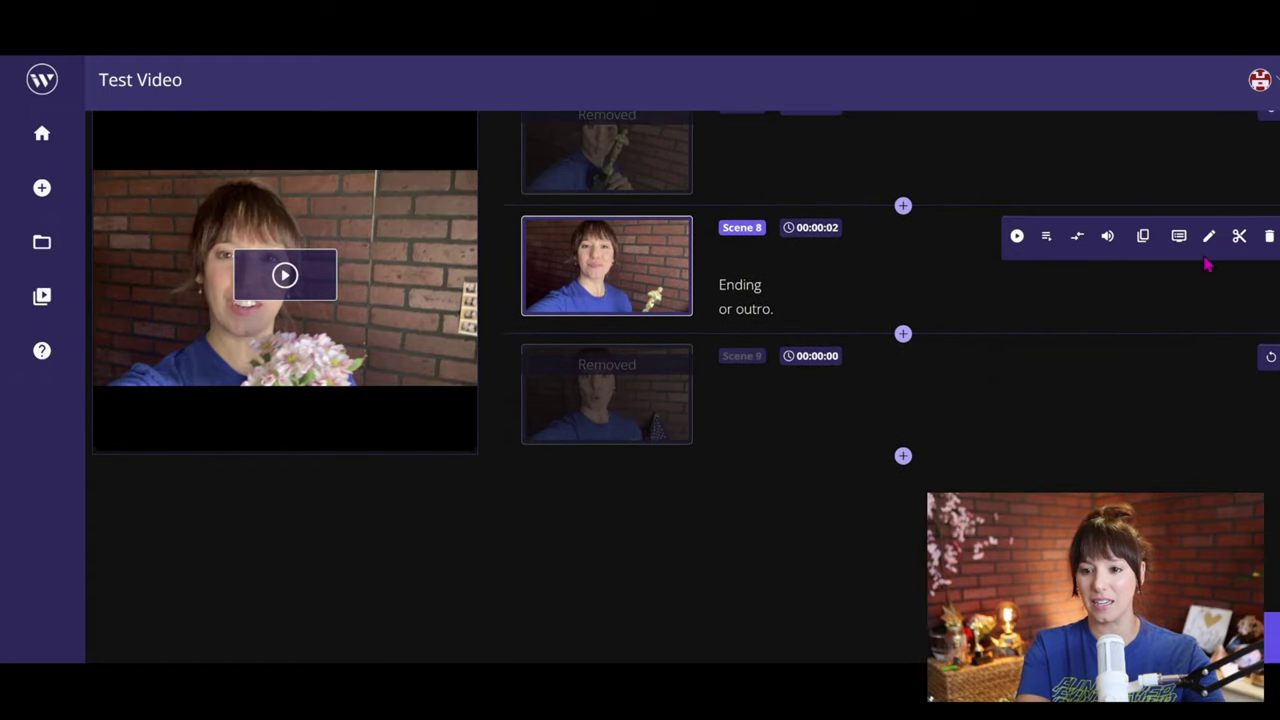
click(1179, 237)
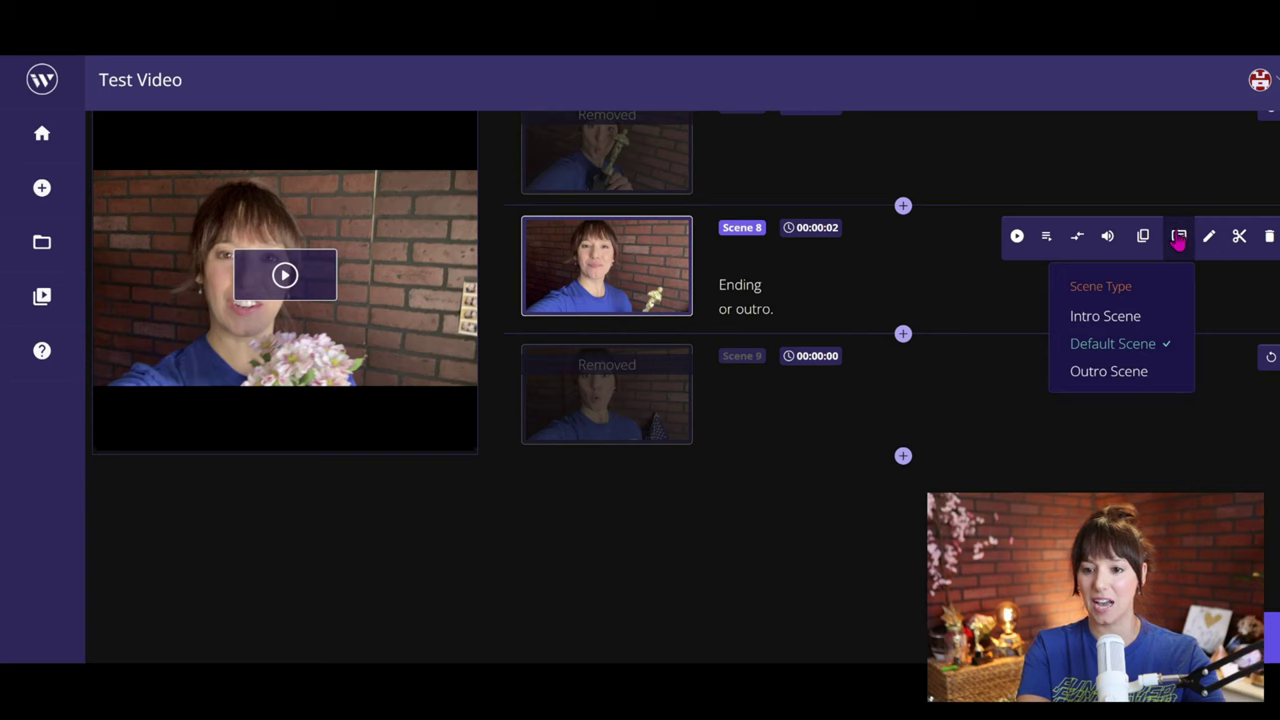
click(1100, 372)
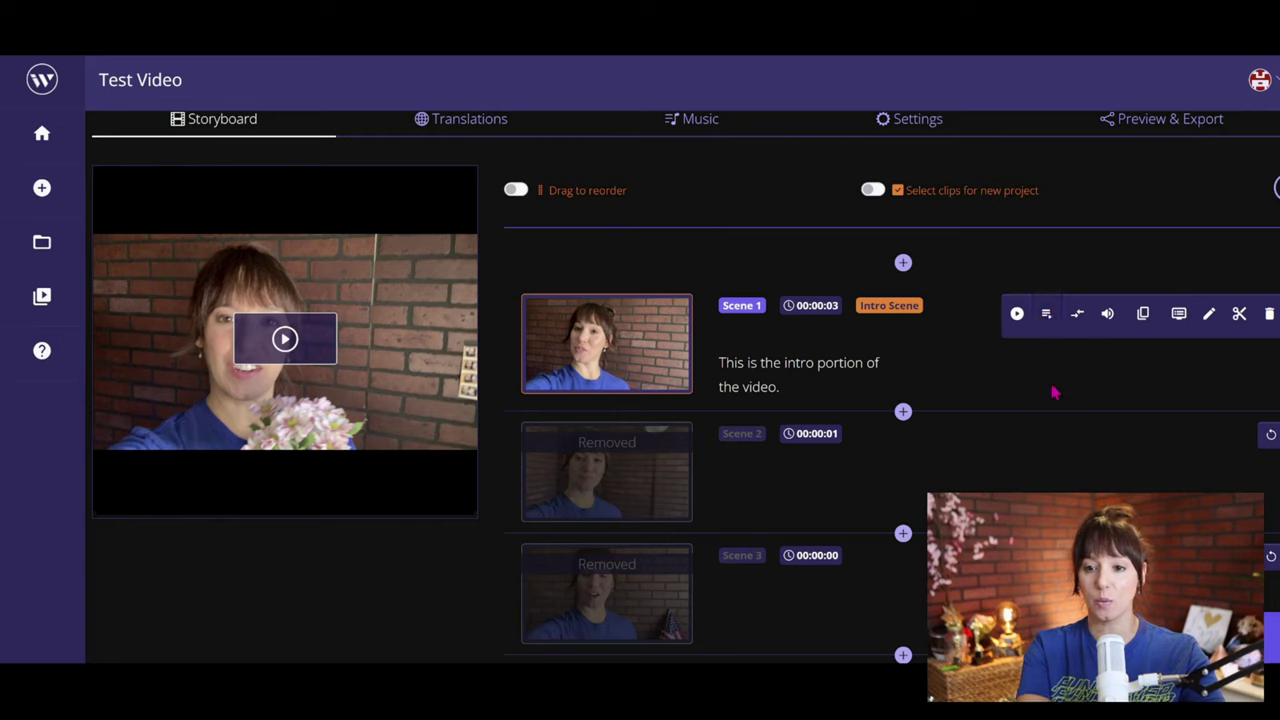
Play a preview of Scene 1, the intro scene
click(1057, 317)
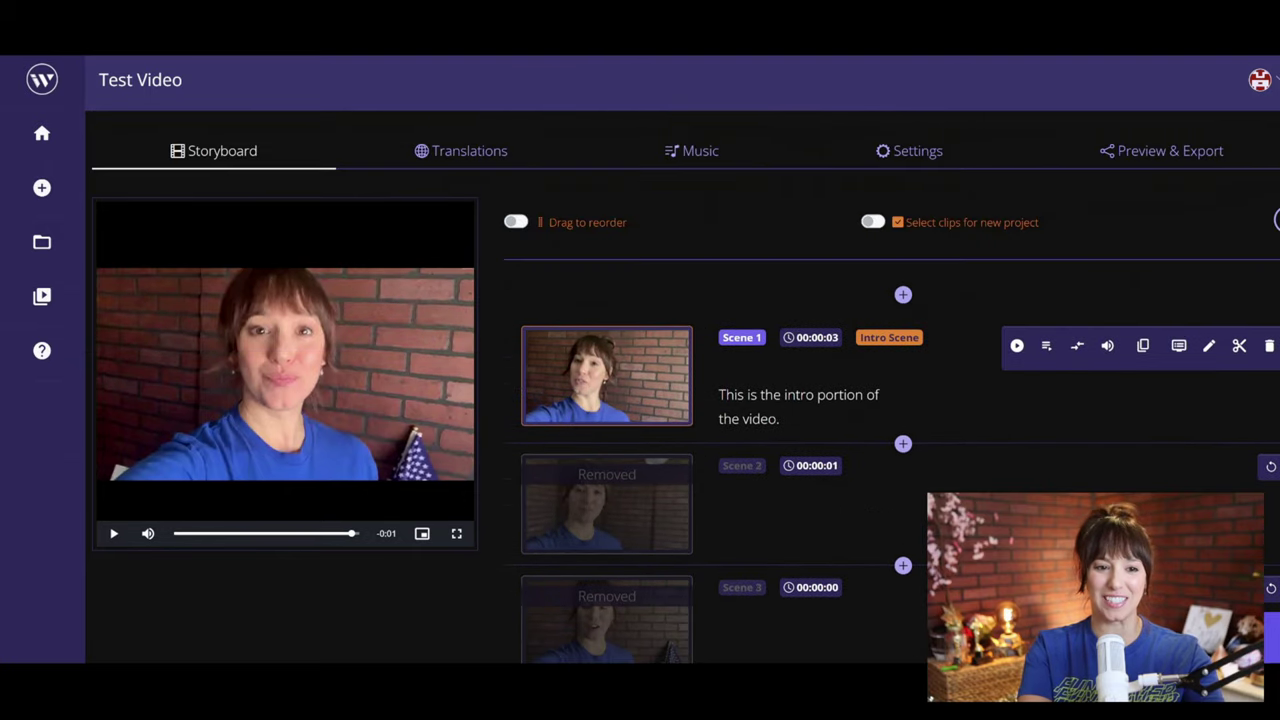
Translate the video into Spanish, then go to the Music options
click(484, 165)
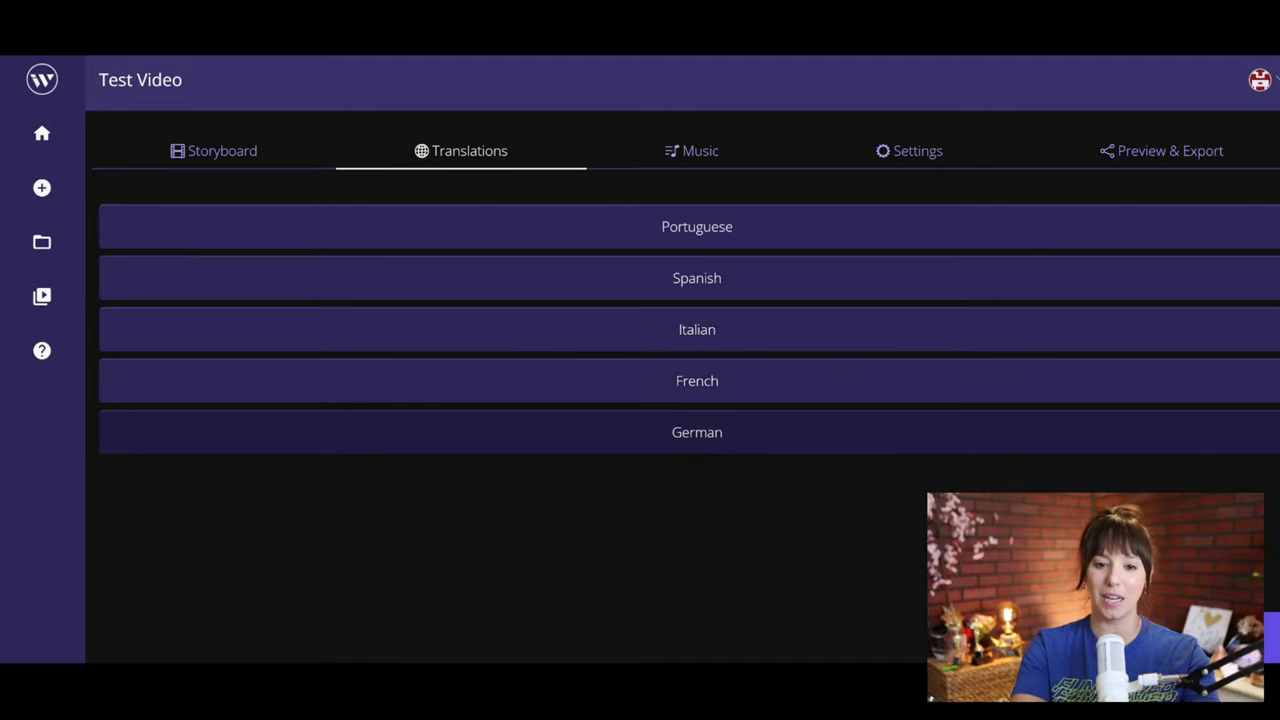
click(709, 284)
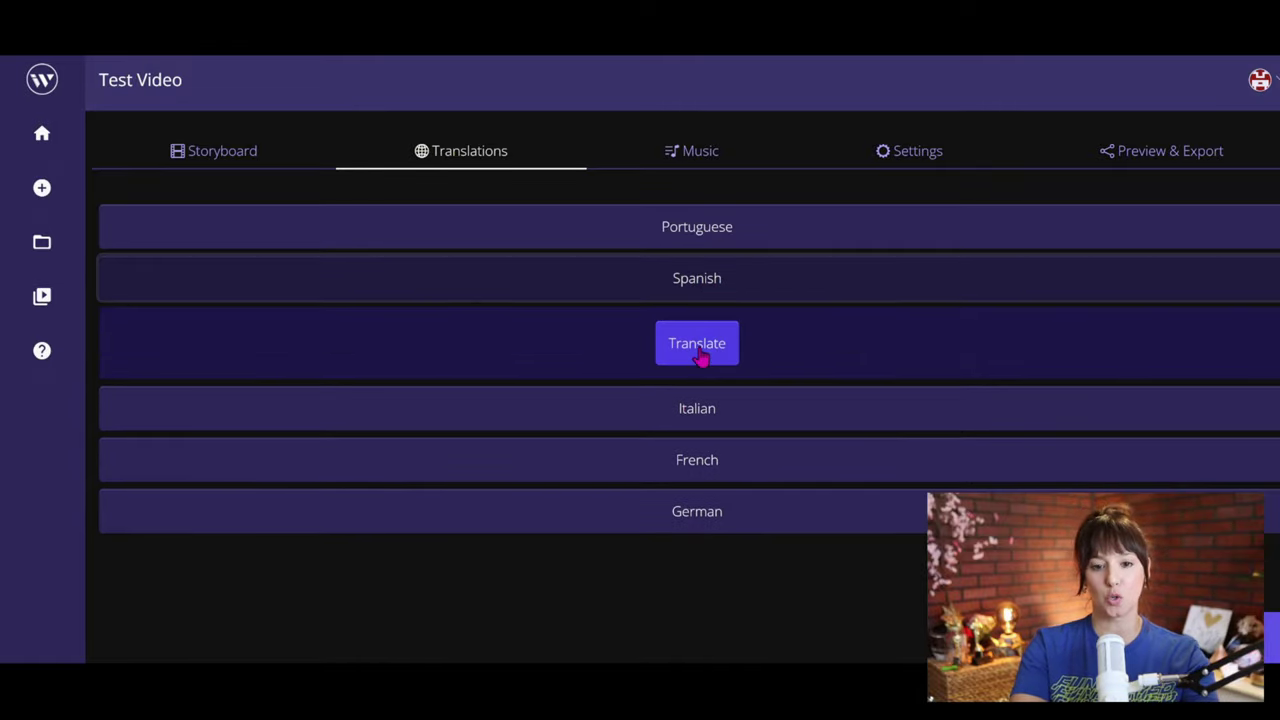
click(700, 357)
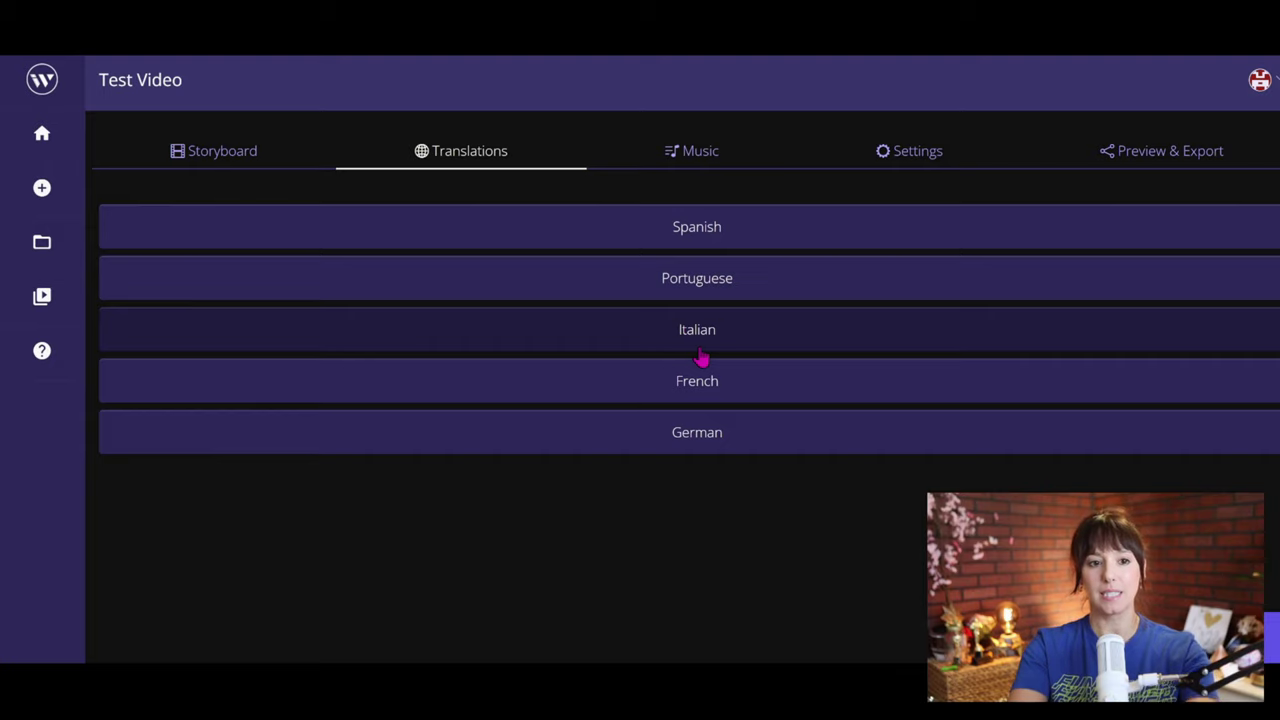
click(701, 157)
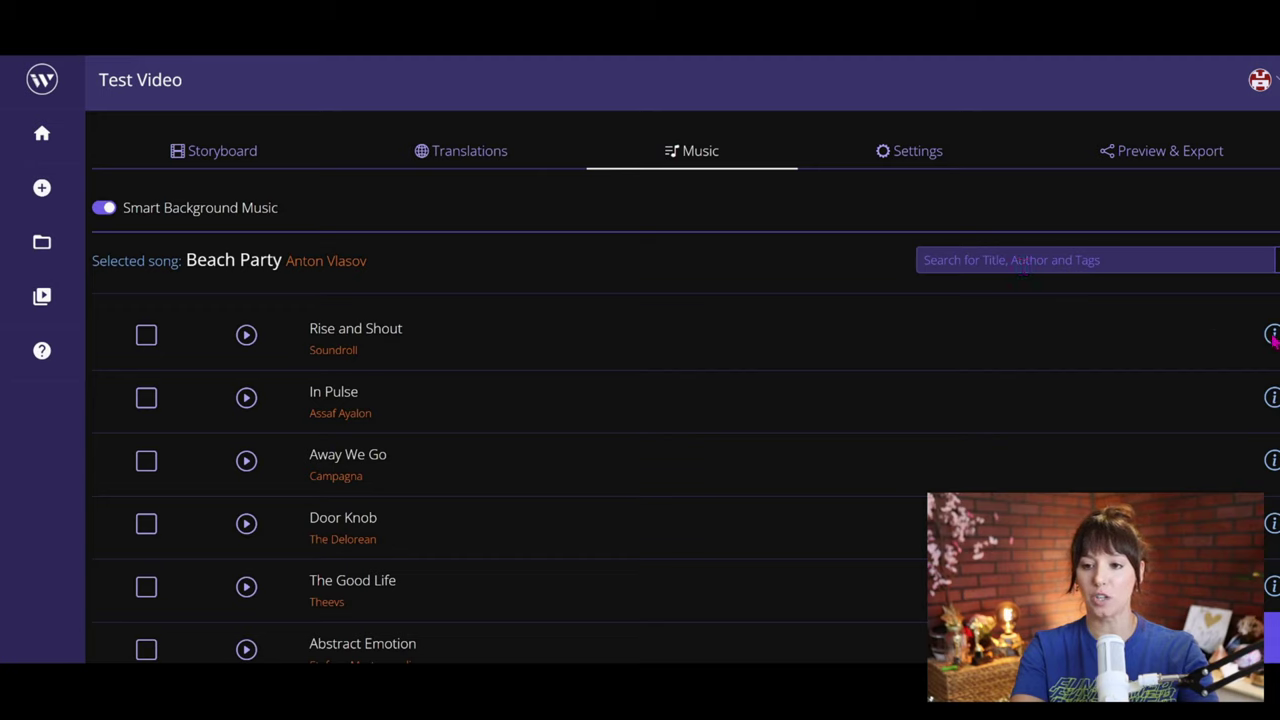
Preview the 'Rise and Shout' track for a few seconds, then pause it
mouse_move(1273, 338)
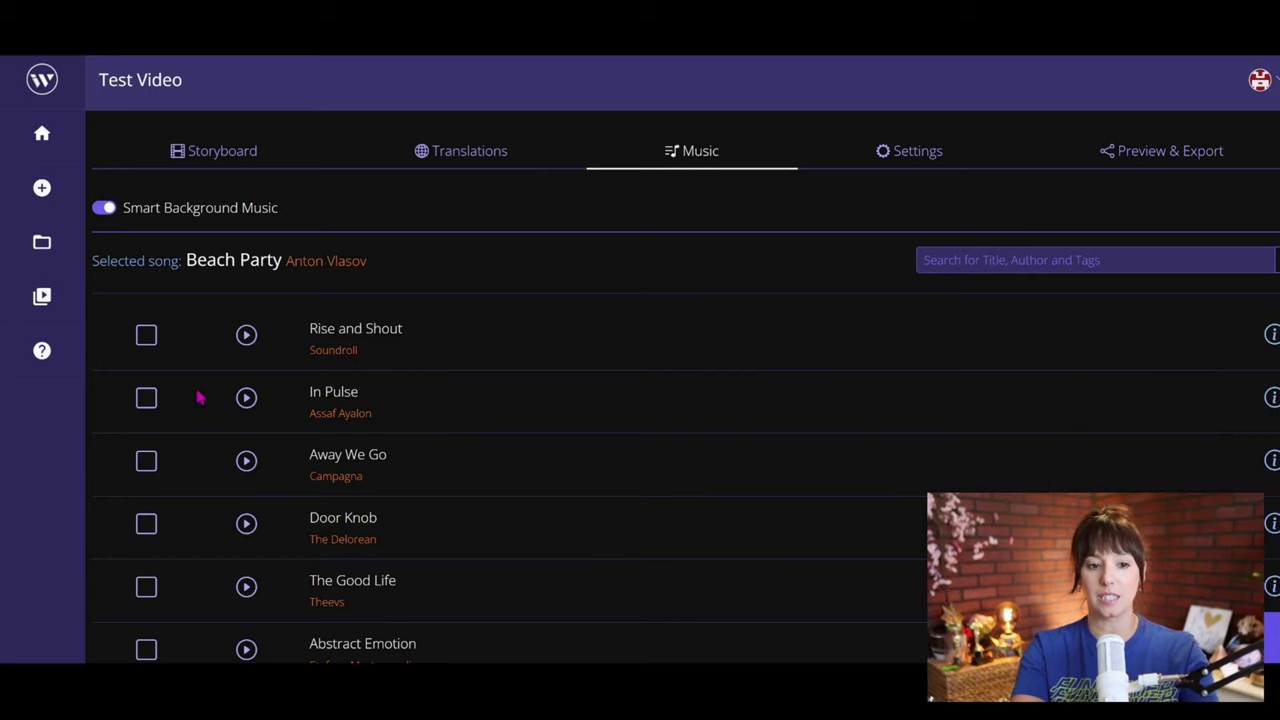
click(248, 340)
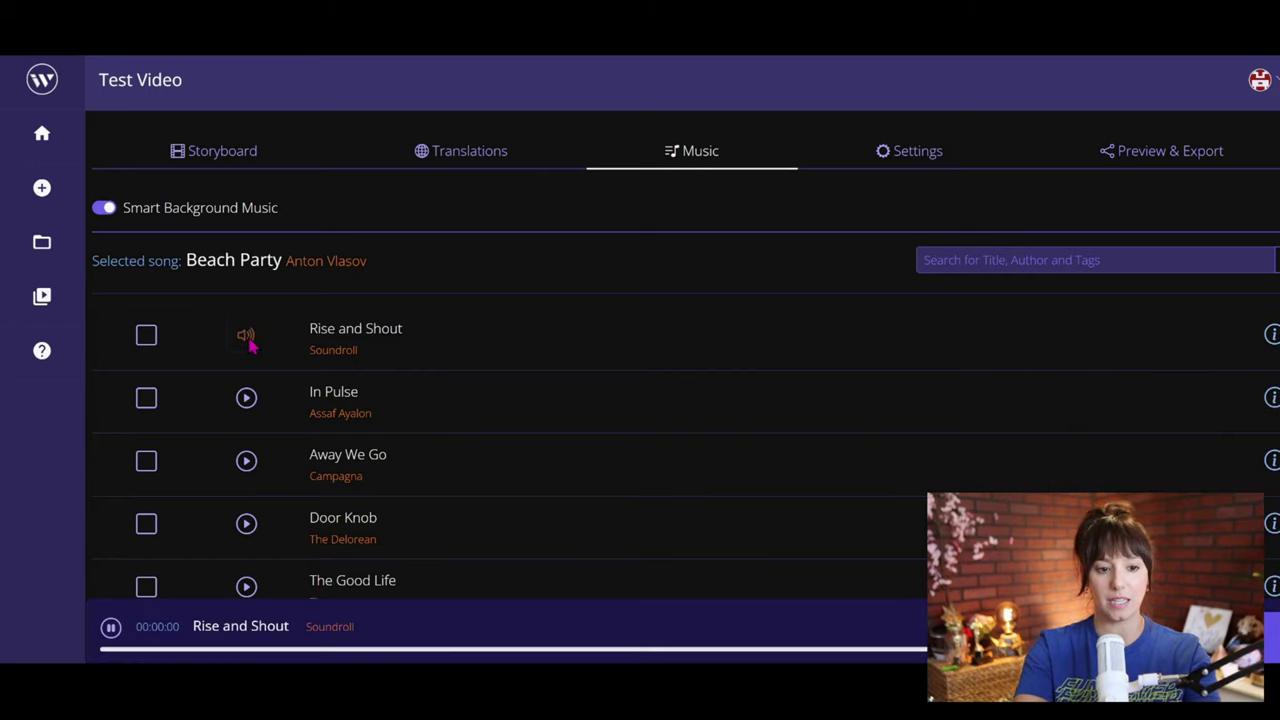
click(110, 628)
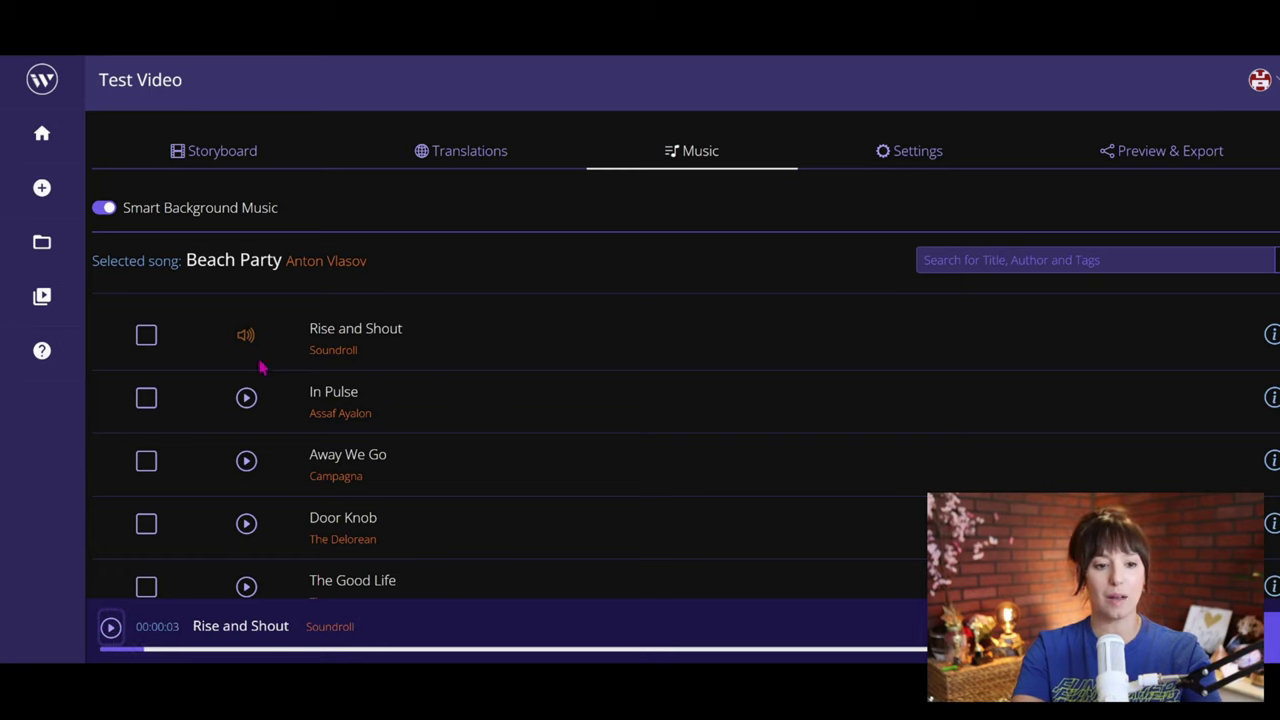
Open the Test Video settings, close Auto Cut options unchanged, and scroll to Media Volume Settings
click(908, 160)
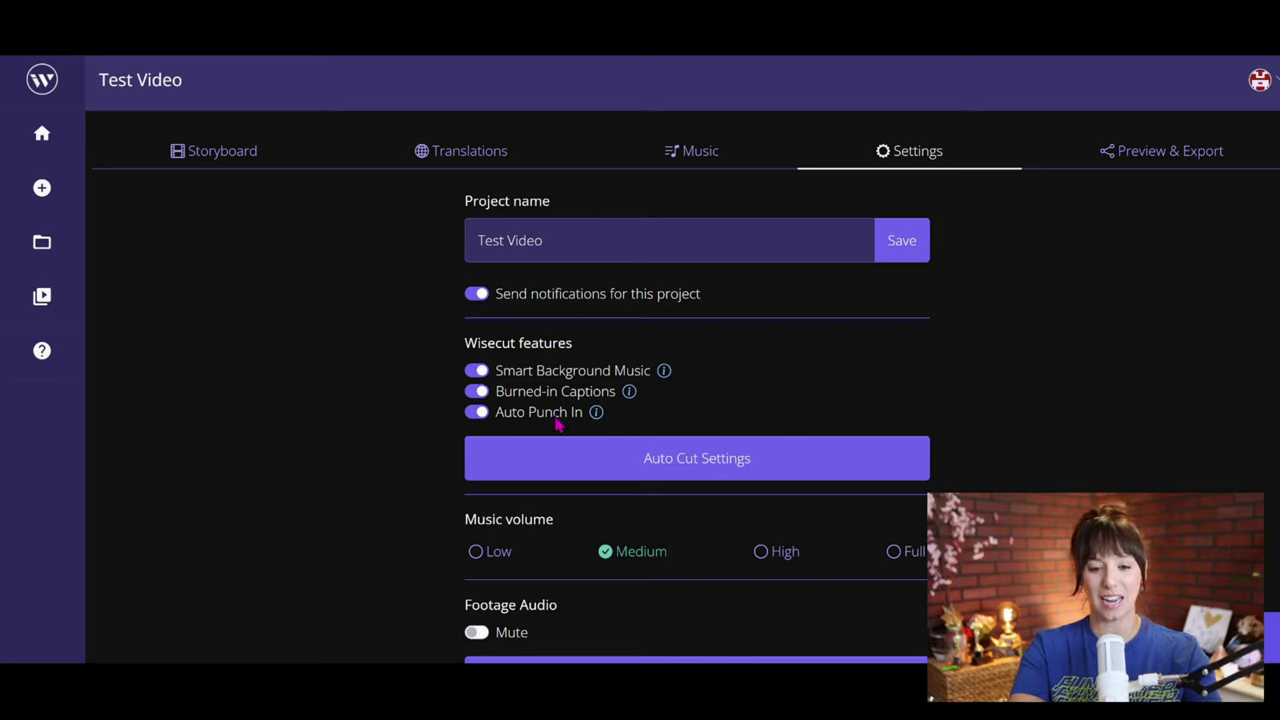
click(721, 470)
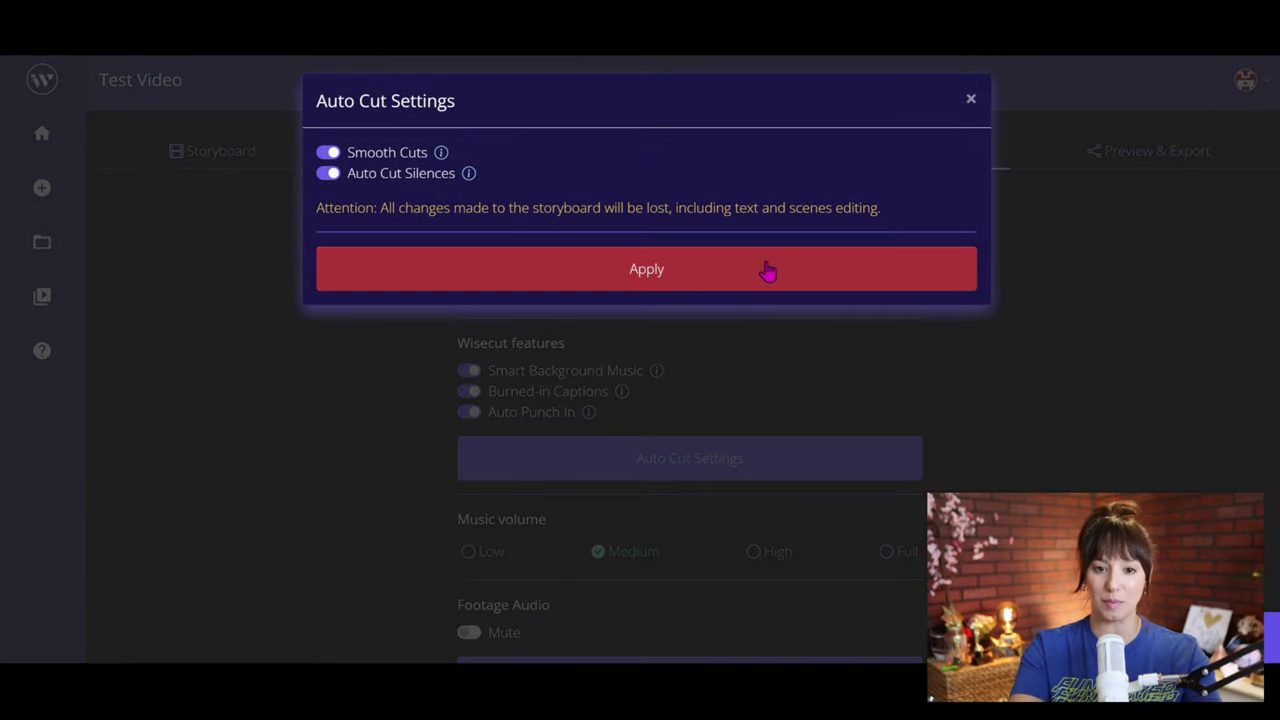
click(969, 102)
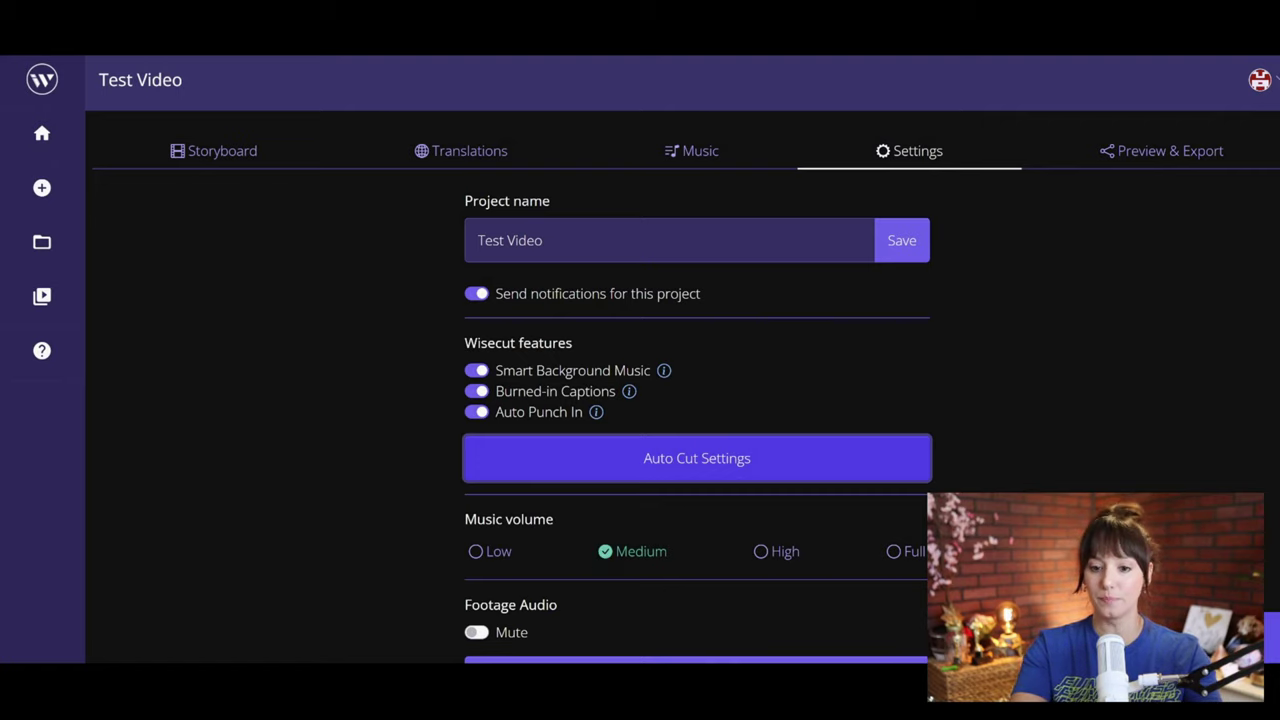
scroll(597, 595, down, 3)
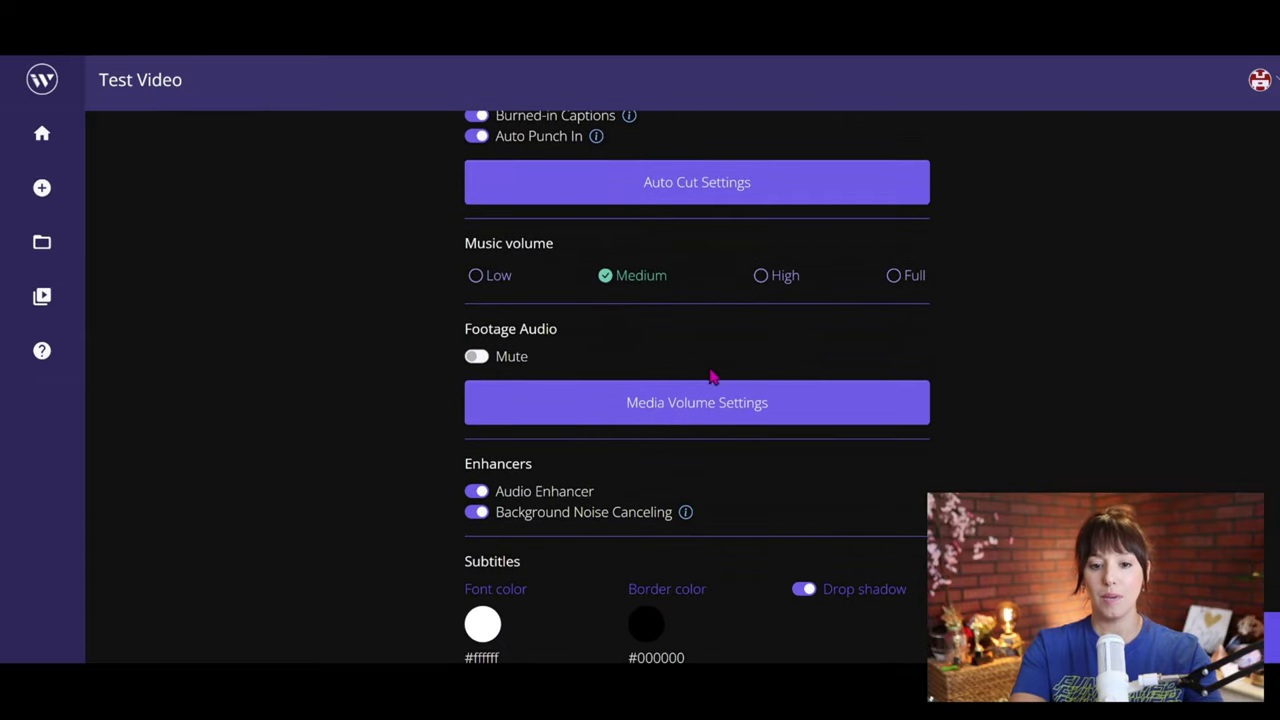
Set the music volume to Medium with Auto Duck enabled and apply it
click(731, 405)
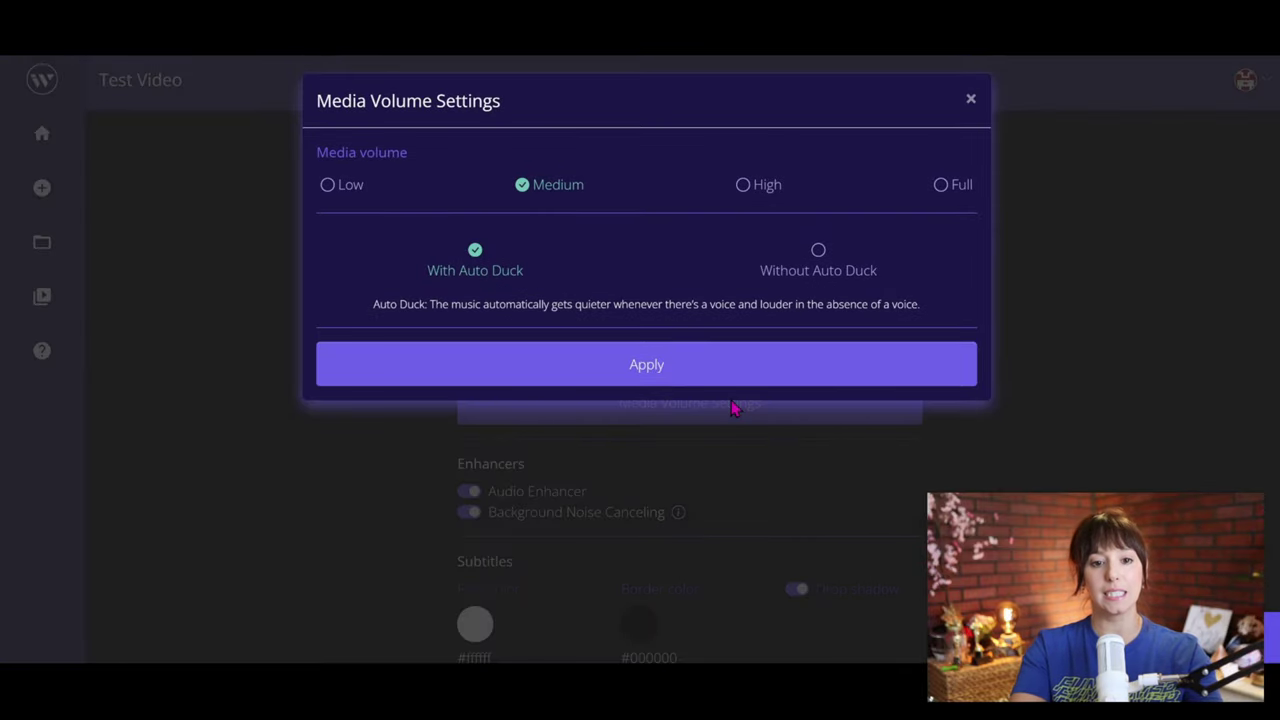
click(477, 265)
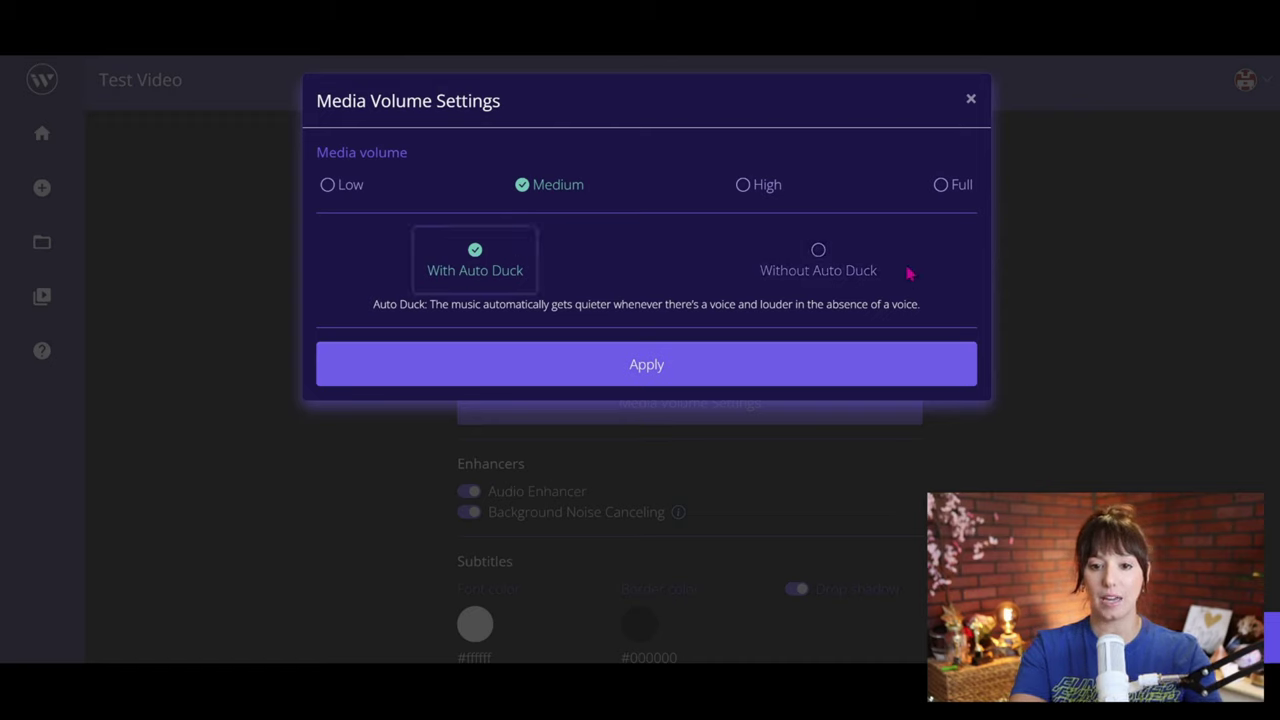
click(820, 254)
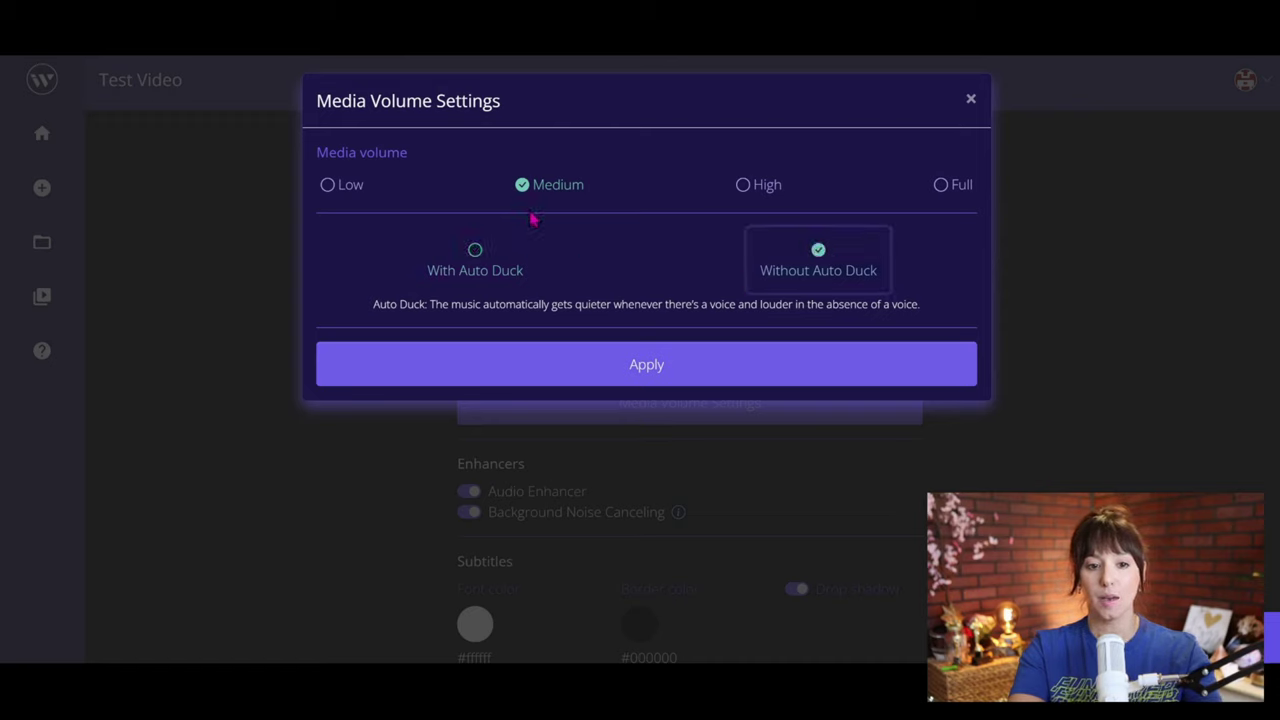
click(477, 261)
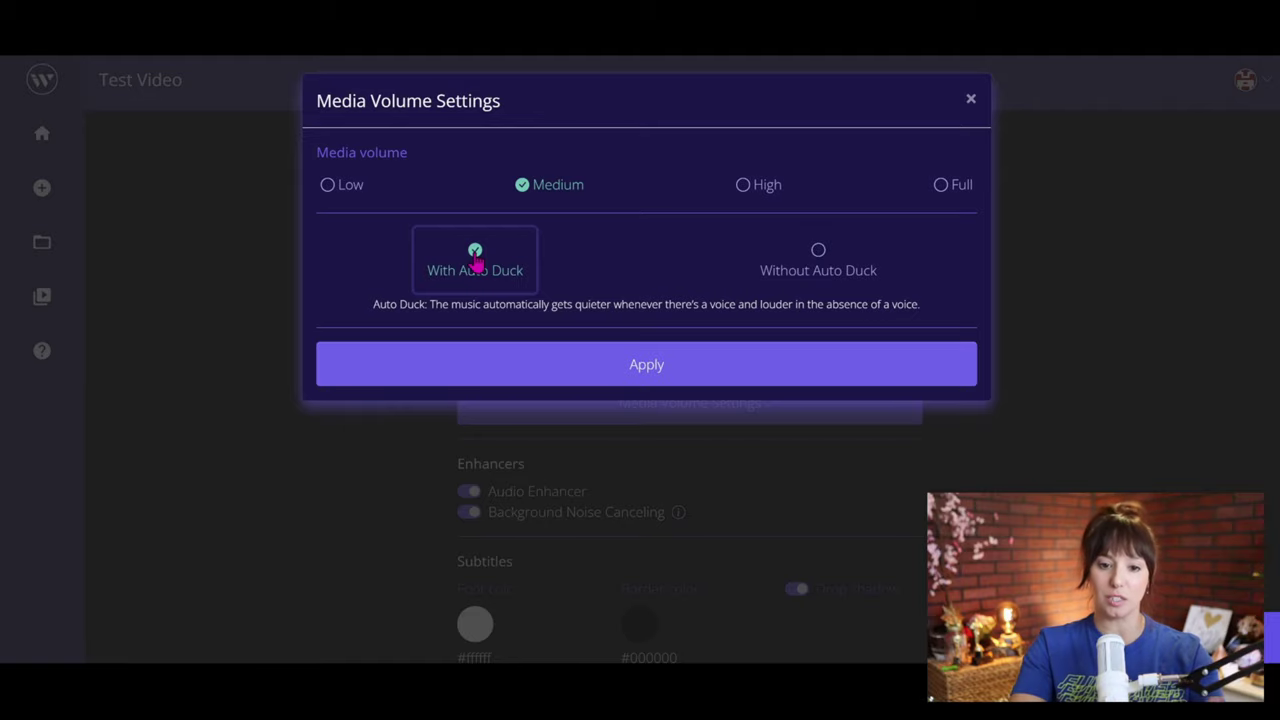
click(683, 371)
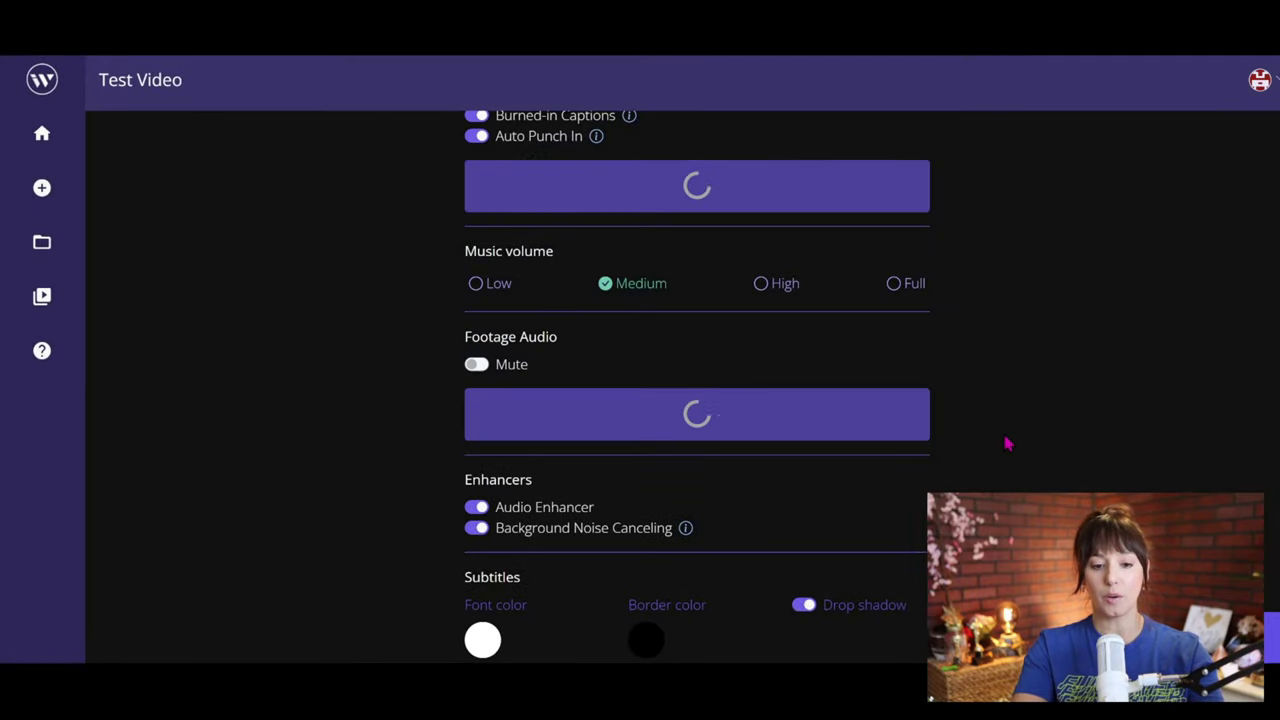
scroll(1007, 443, down, 2)
scroll(1007, 443, down, 5)
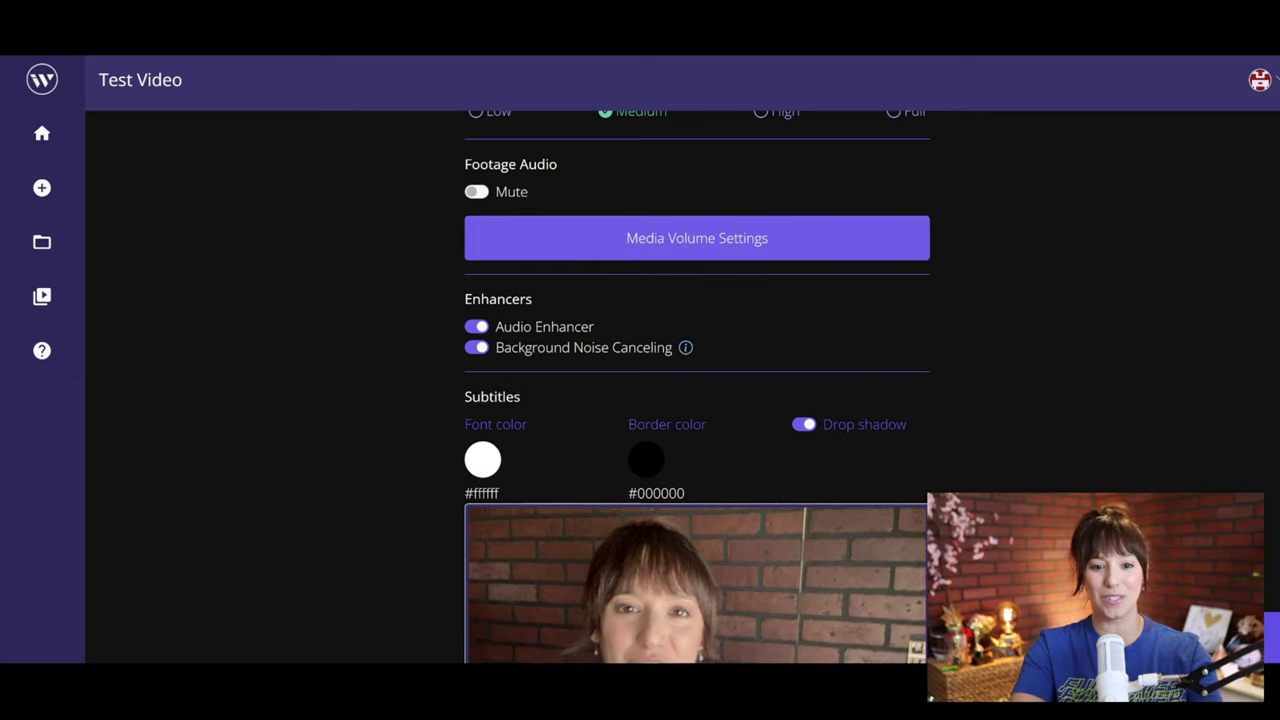
scroll(758, 281, down, 3)
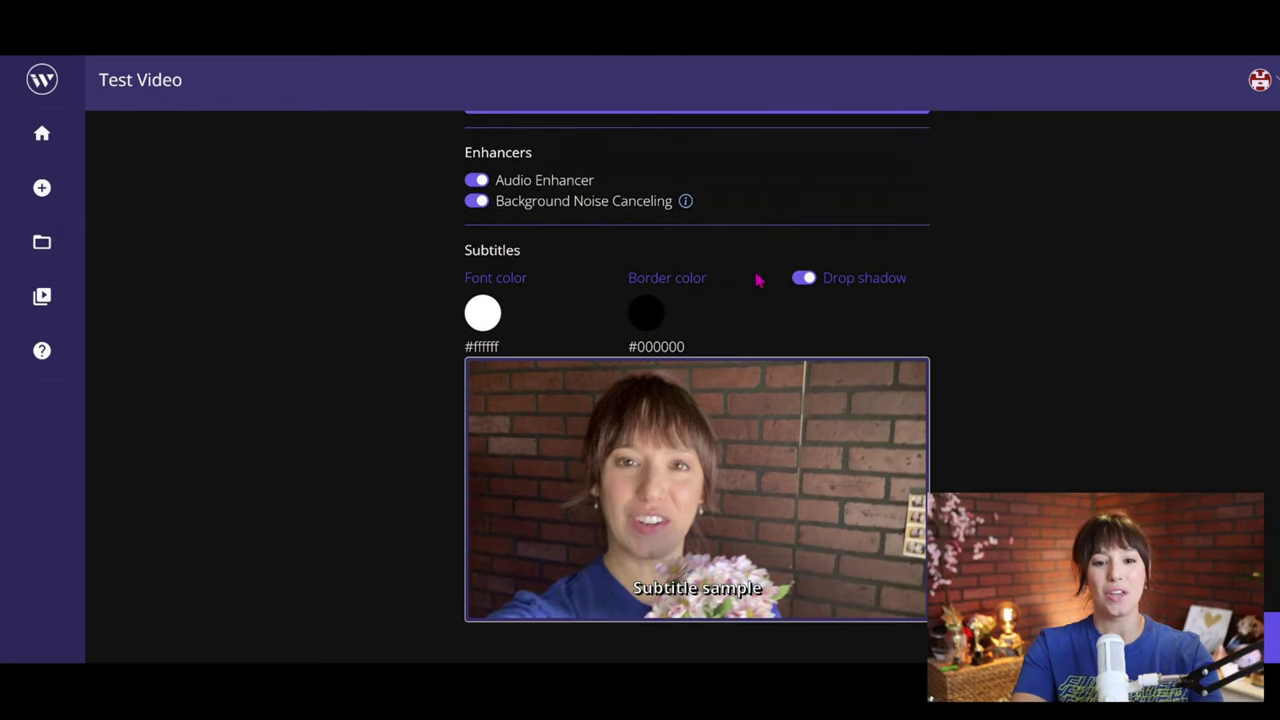
click(483, 326)
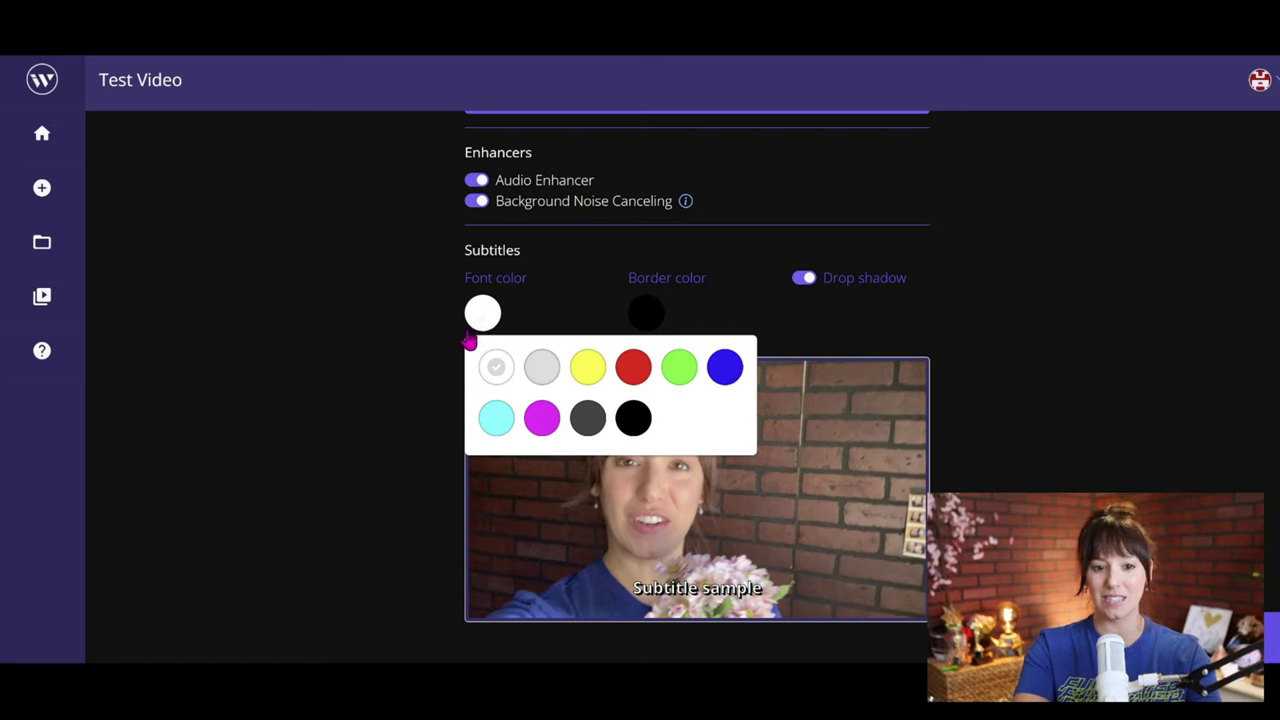
click(428, 372)
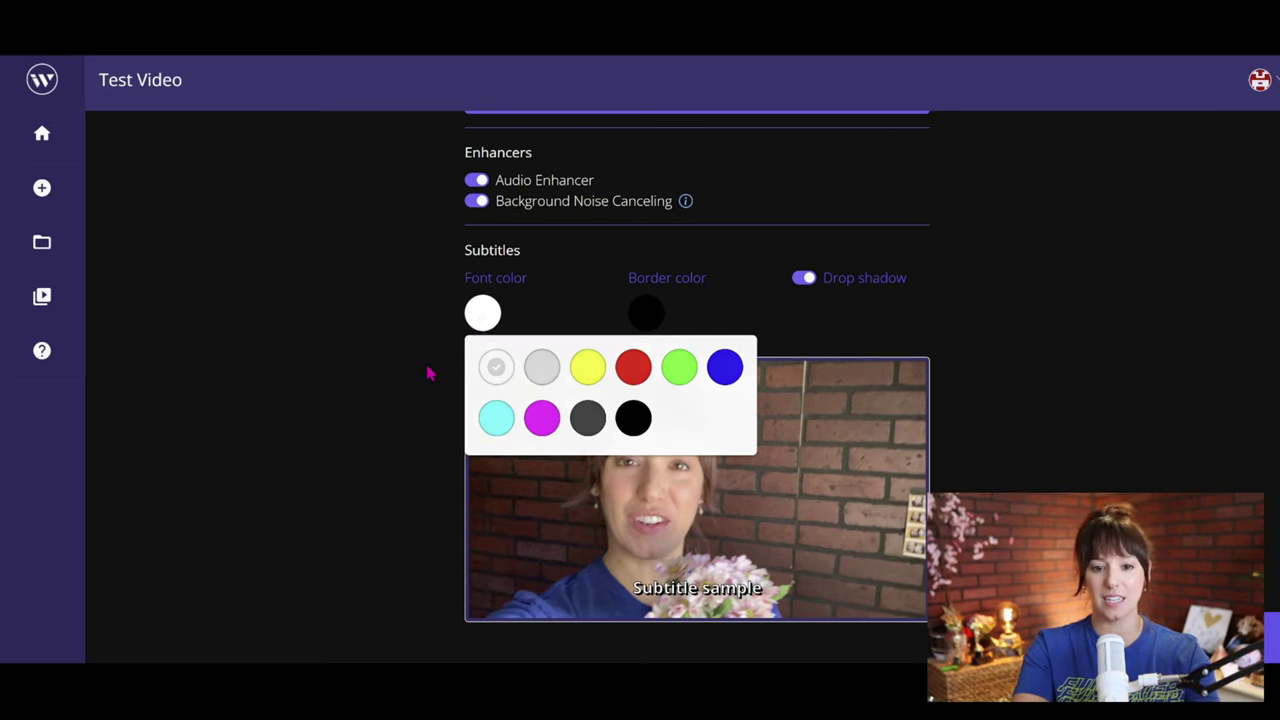
click(645, 318)
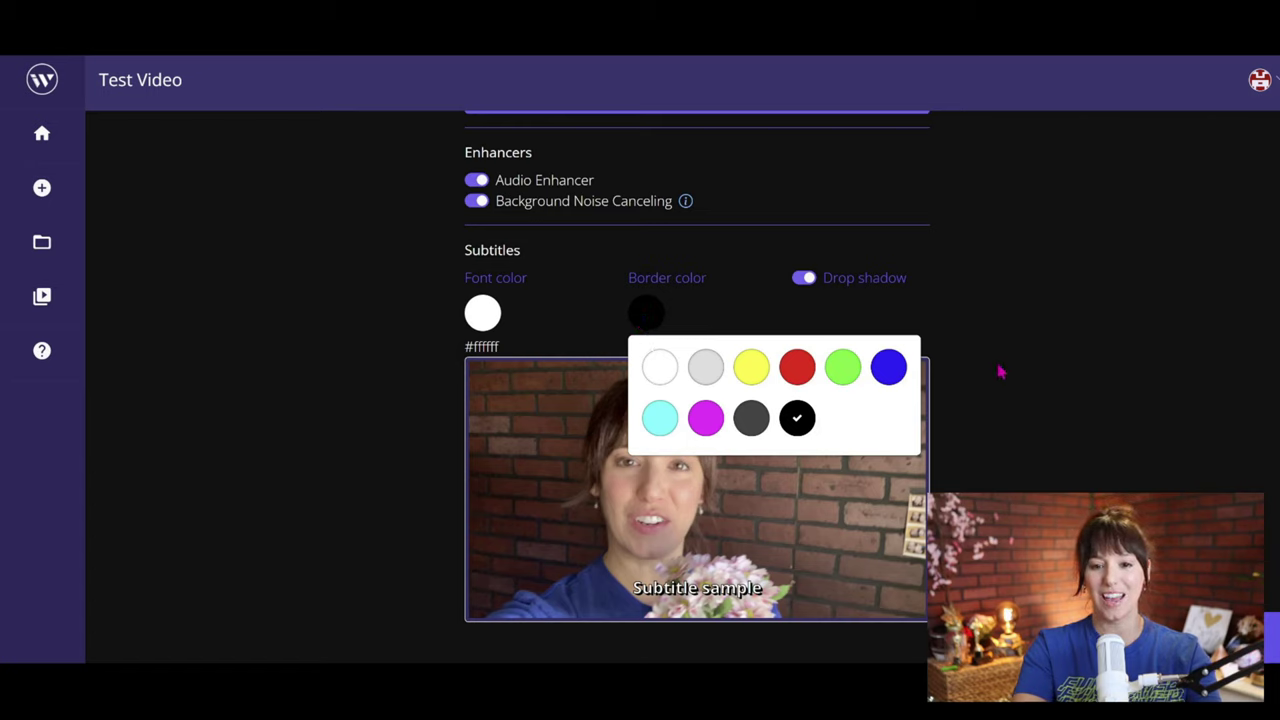
click(863, 310)
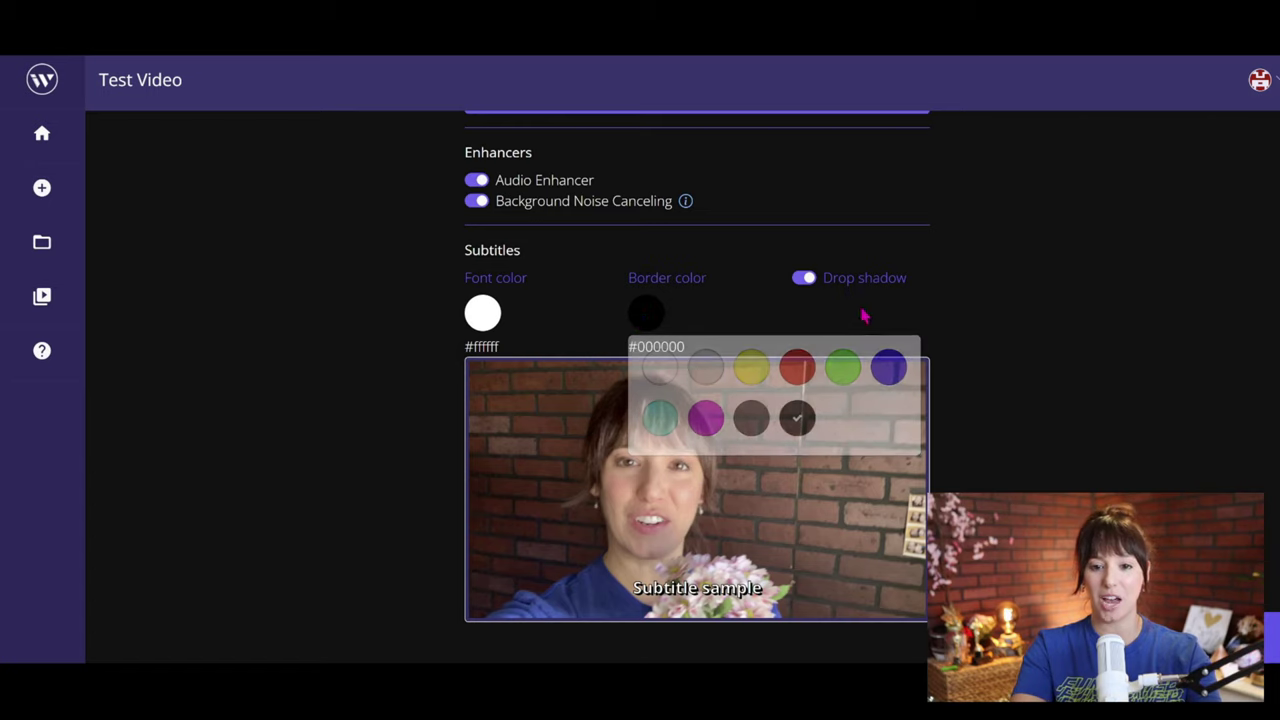
click(802, 279)
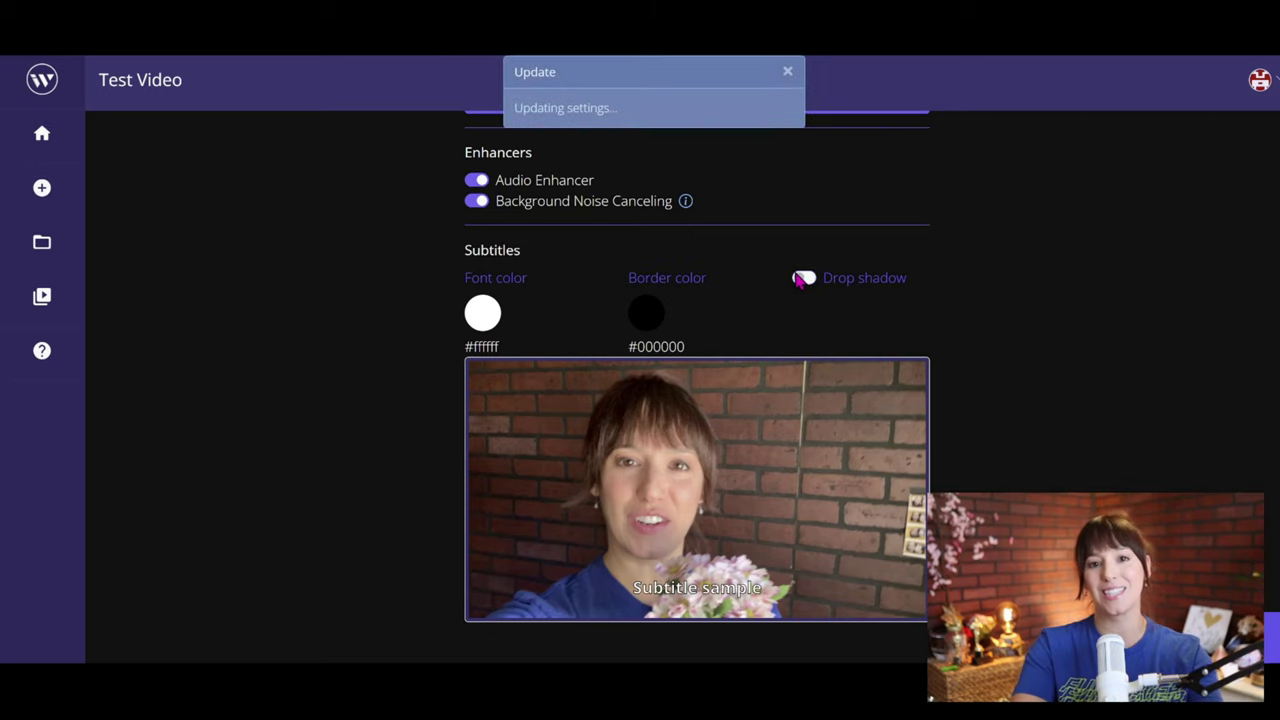
click(802, 279)
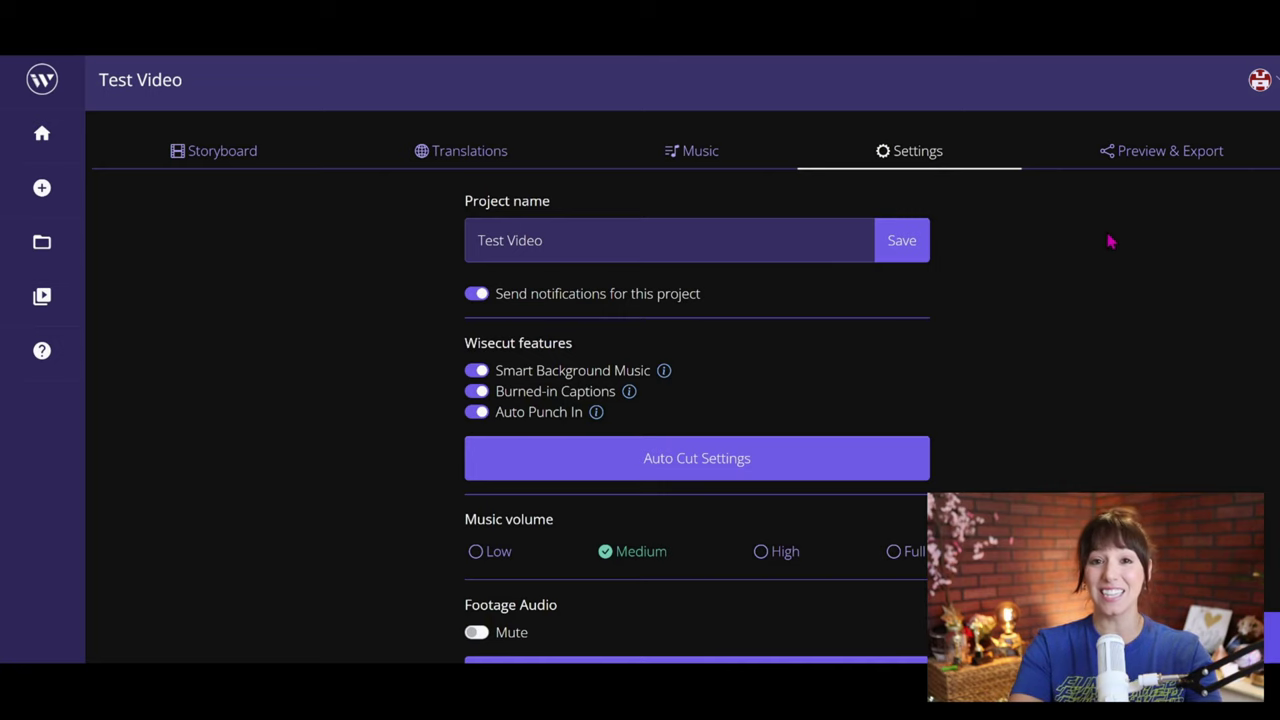
On the Preview & Export page, choose 4k (2160p) as the export resolution
click(1146, 163)
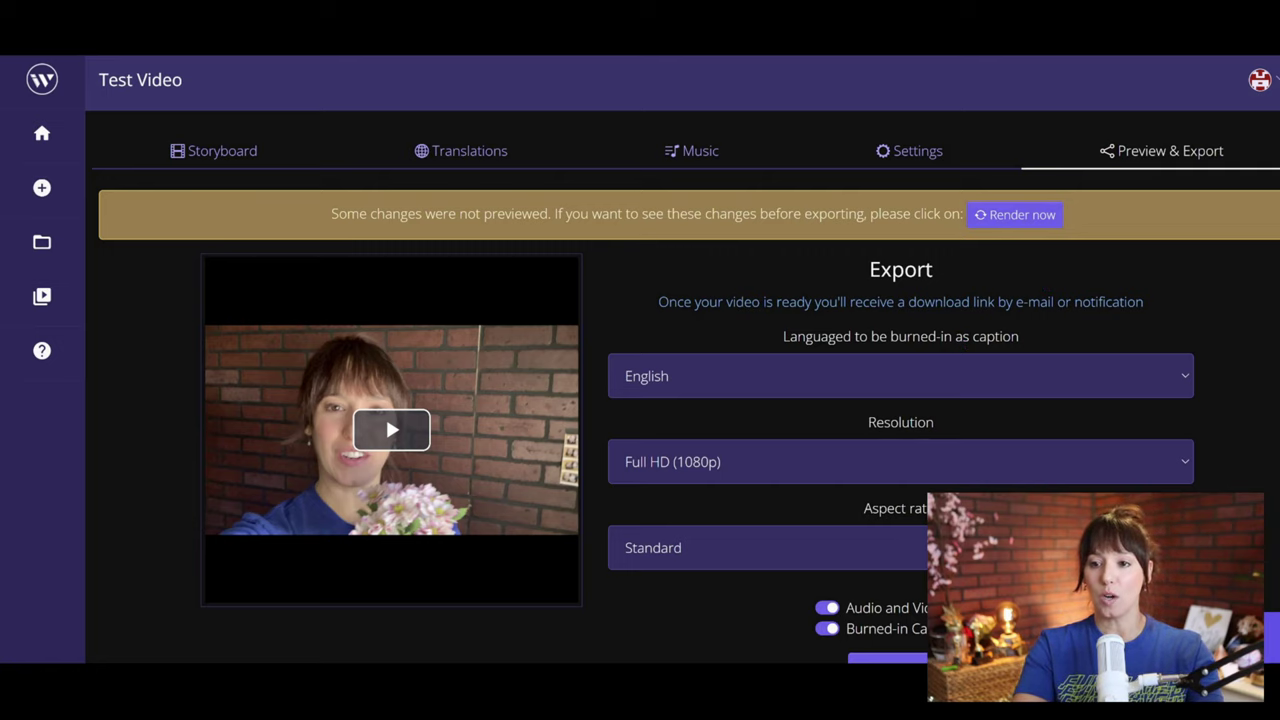
scroll(686, 383, down, 1)
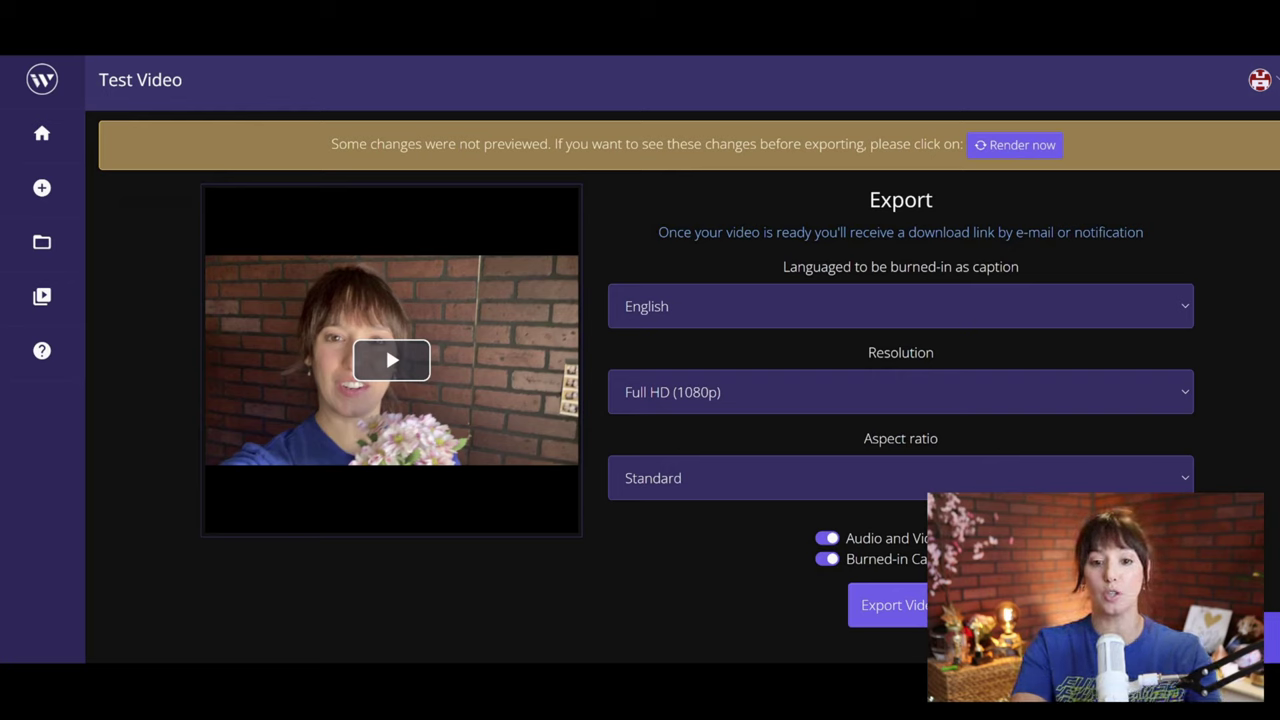
click(826, 400)
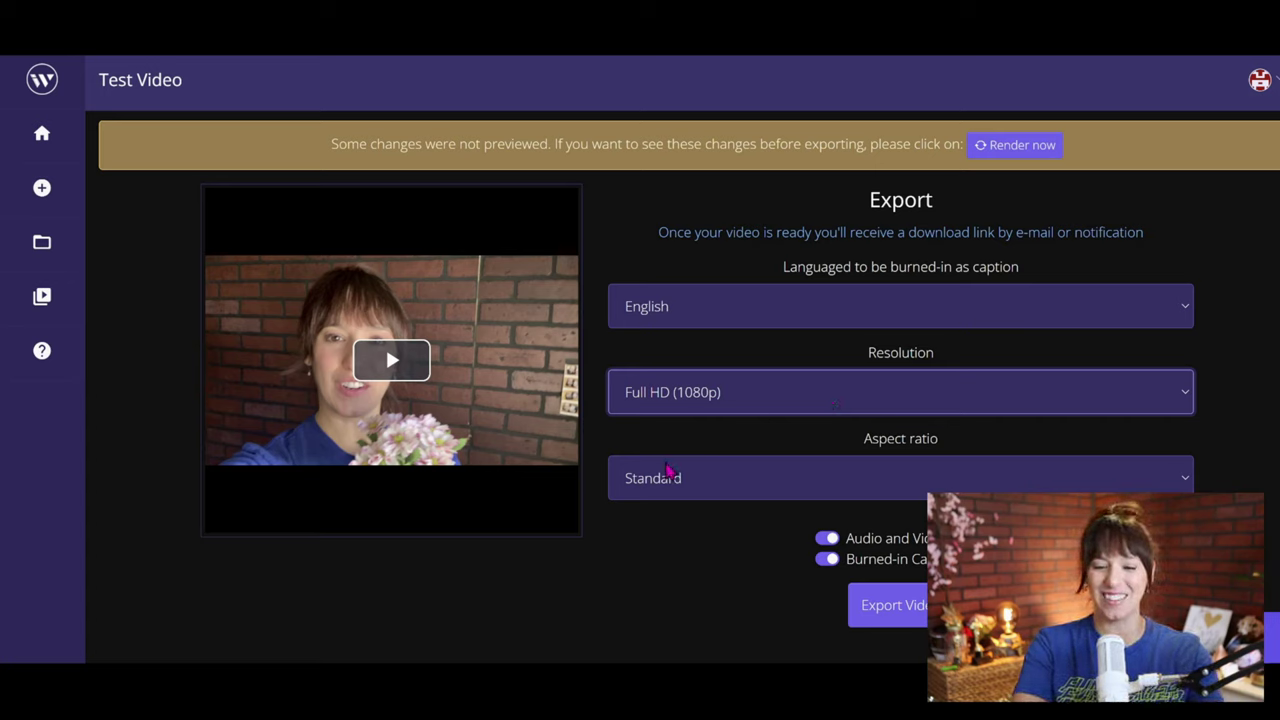
click(668, 470)
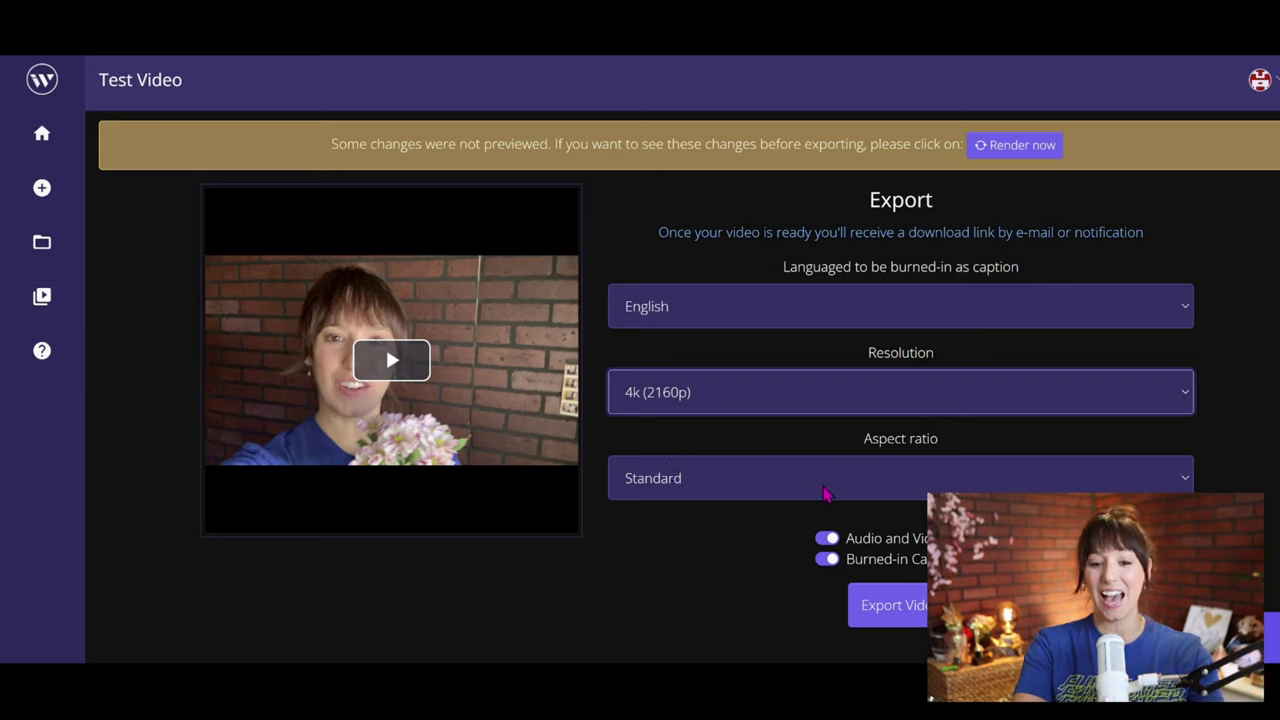
click(903, 493)
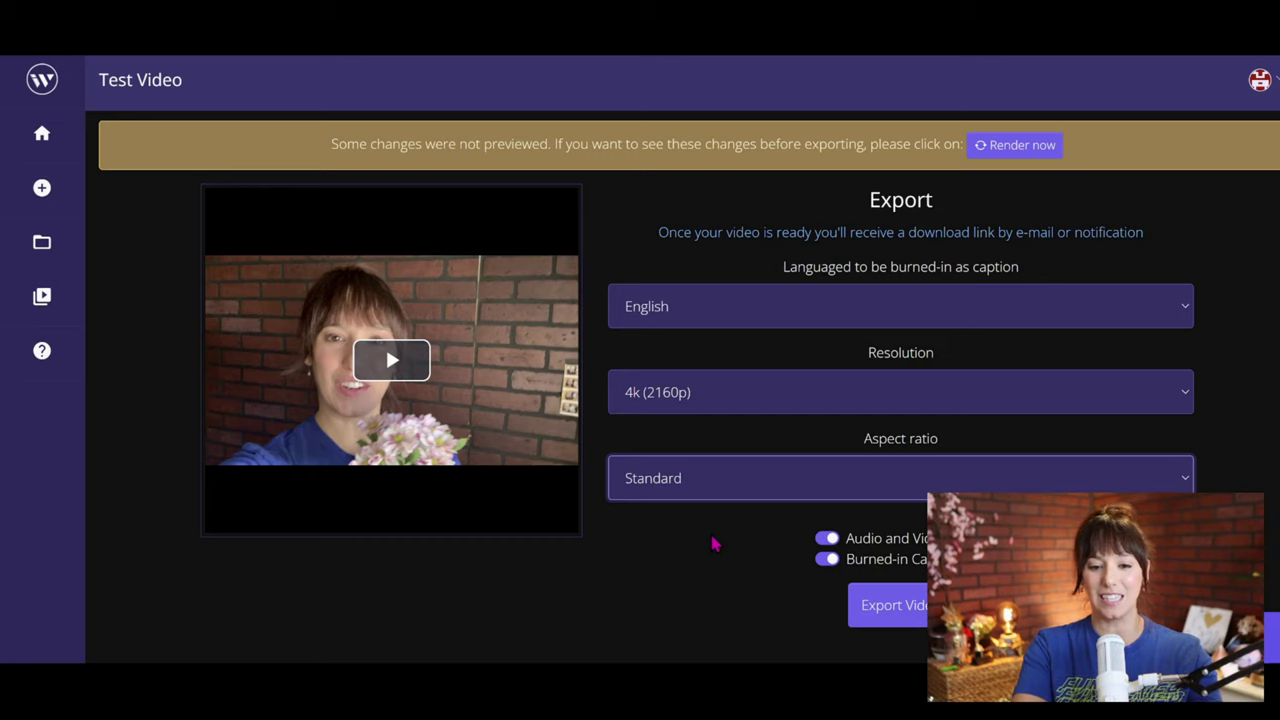
Pick Landscape (16x9) as the aspect ratio and export the video
key(Down)
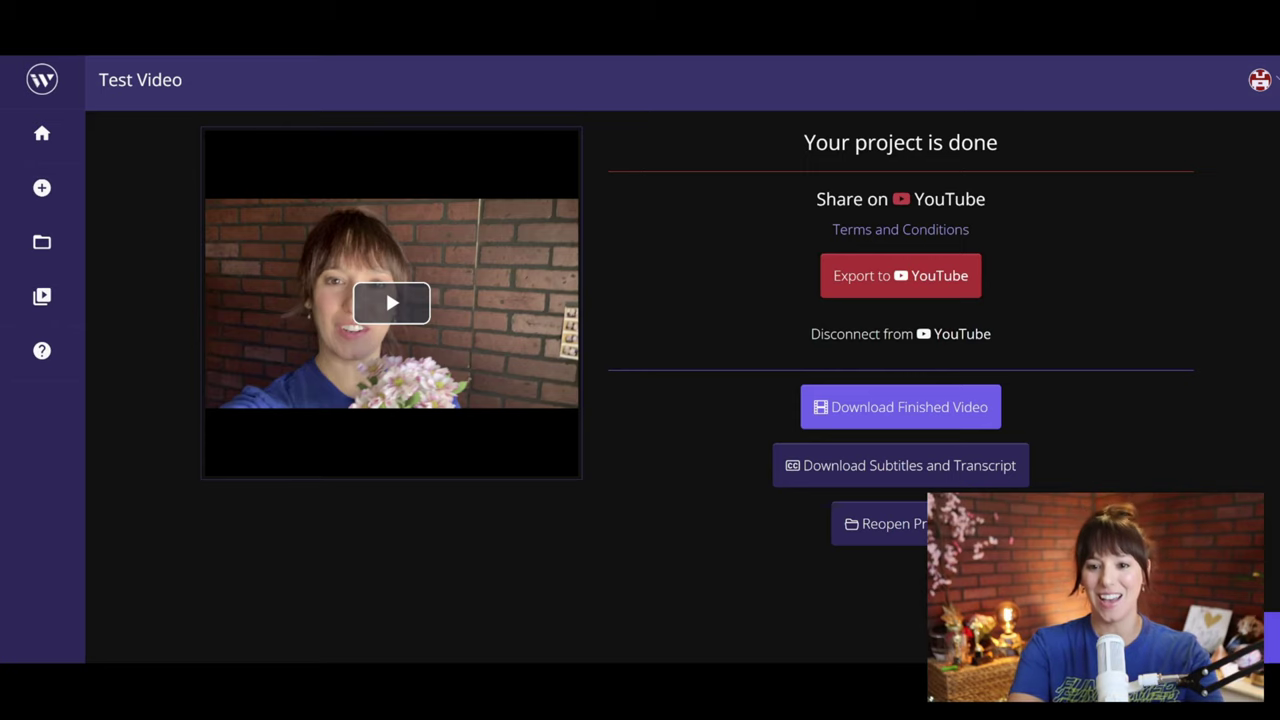
Upload to YouTube as private video 'Test video' with description 'stuff'
click(921, 277)
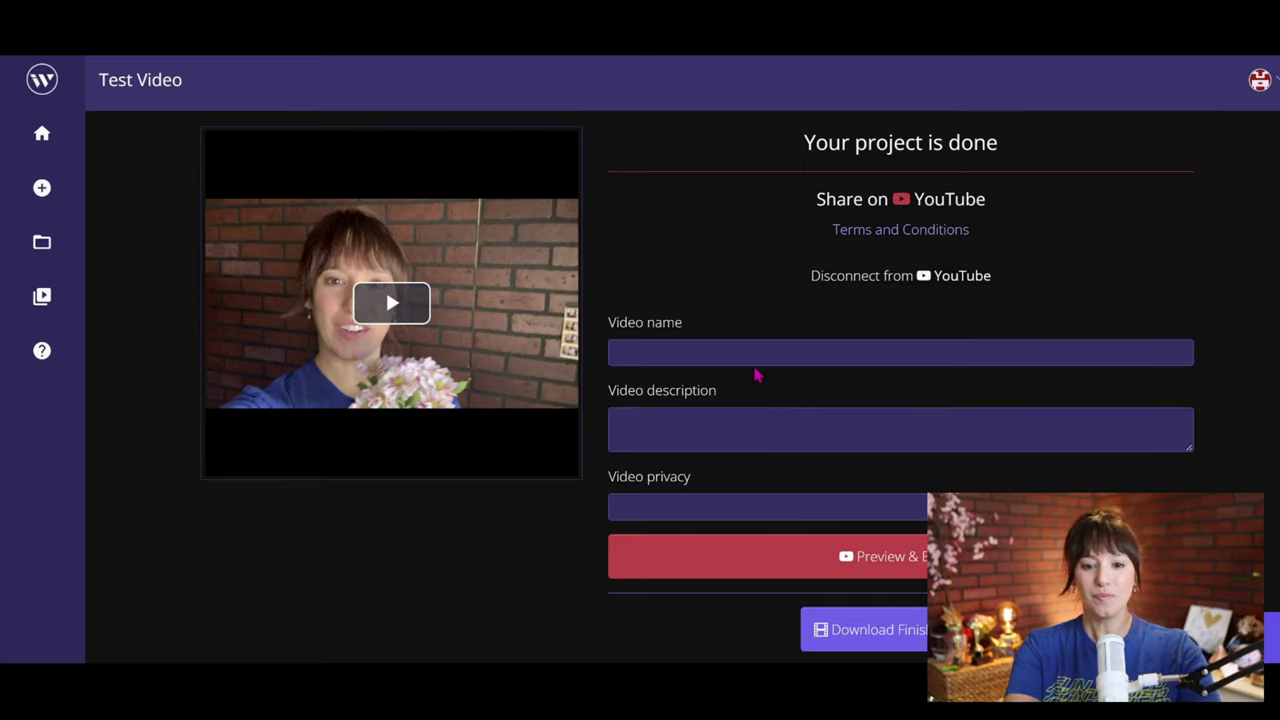
click(755, 351)
text(Test video)
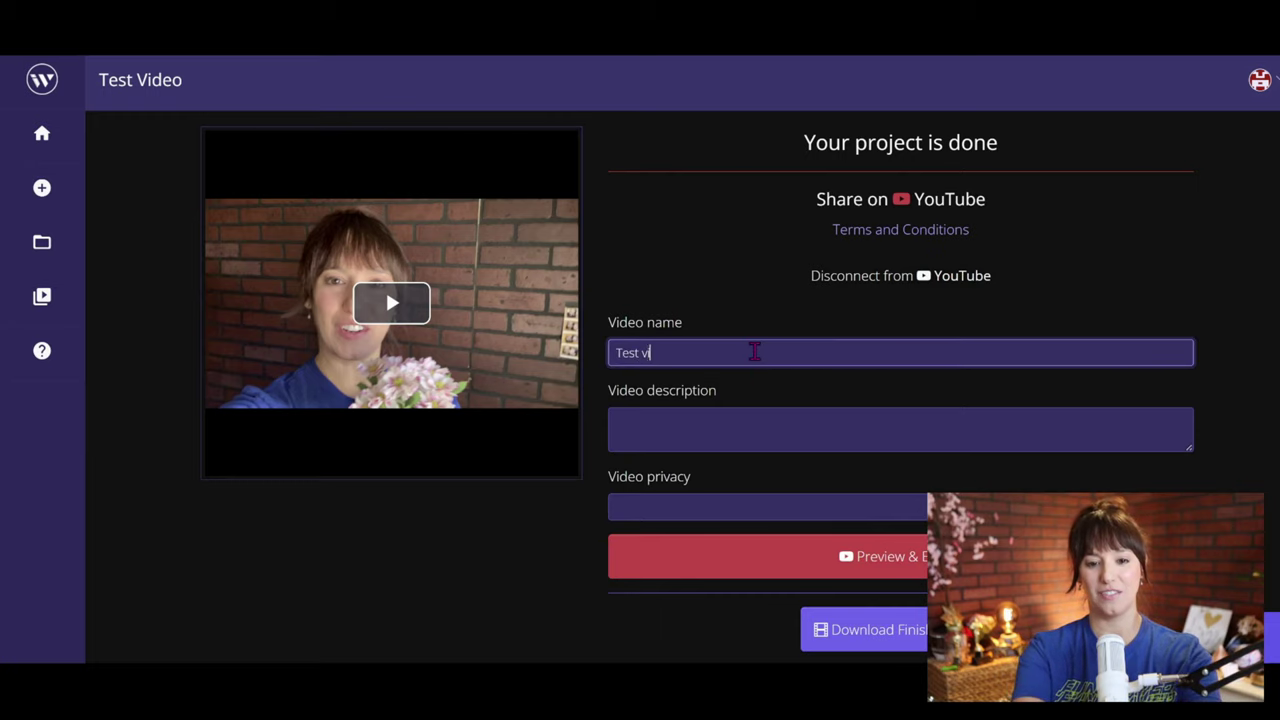
click(750, 416)
text(stuff)
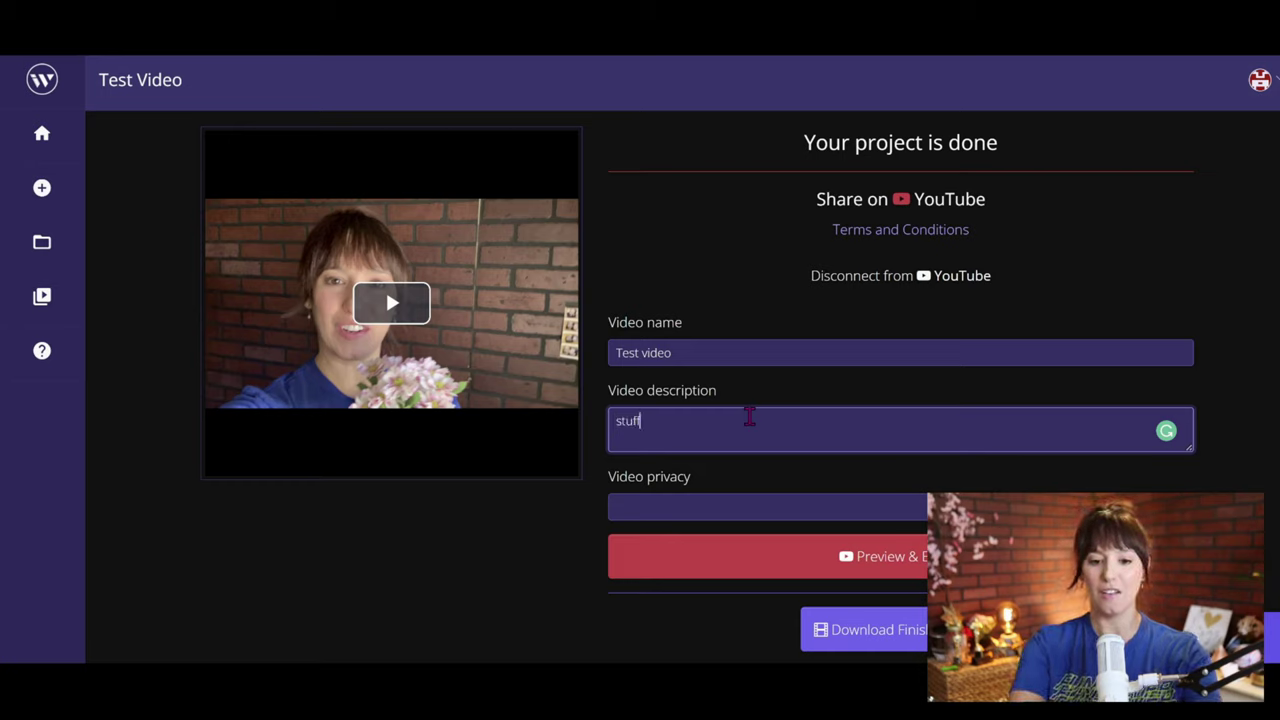
click(826, 518)
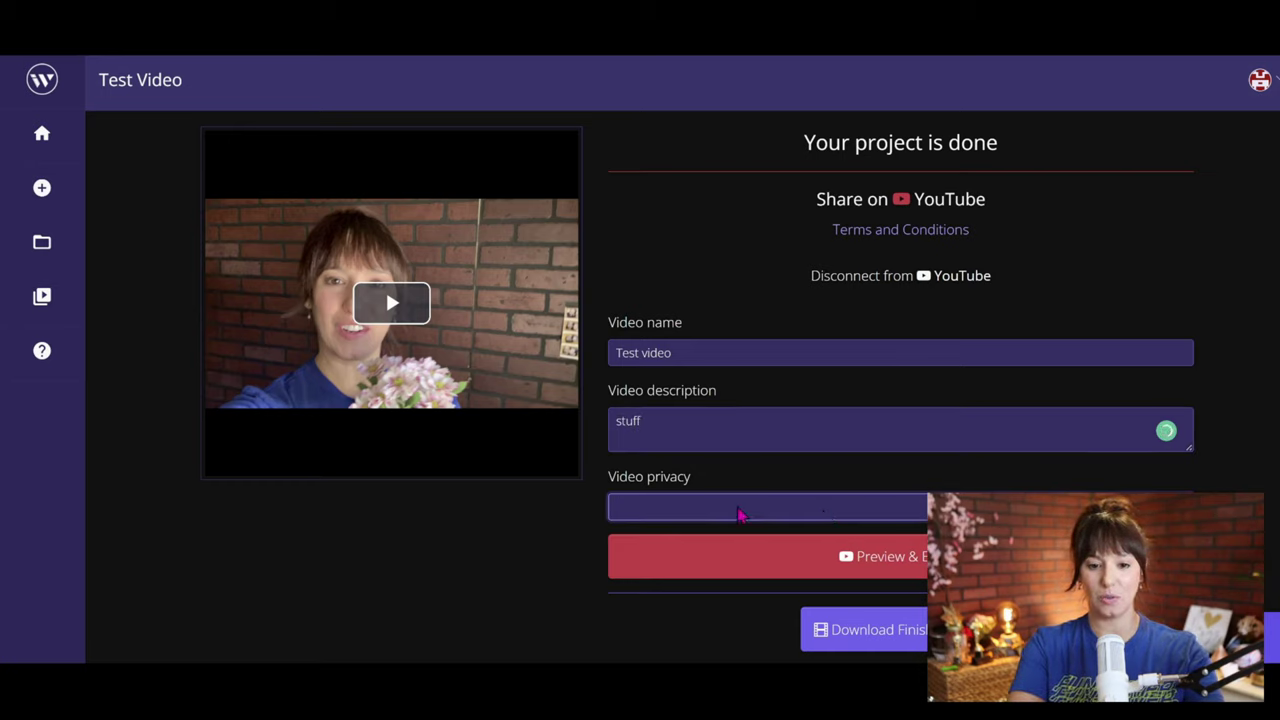
click(634, 548)
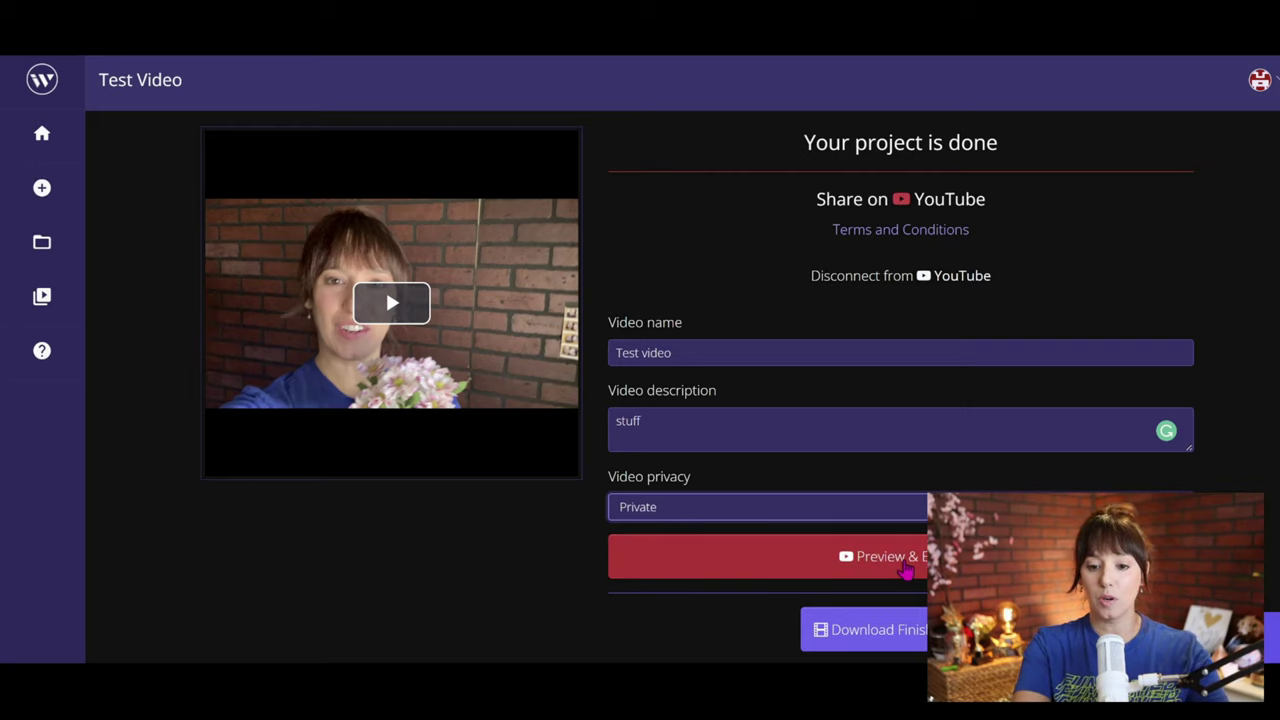
click(905, 568)
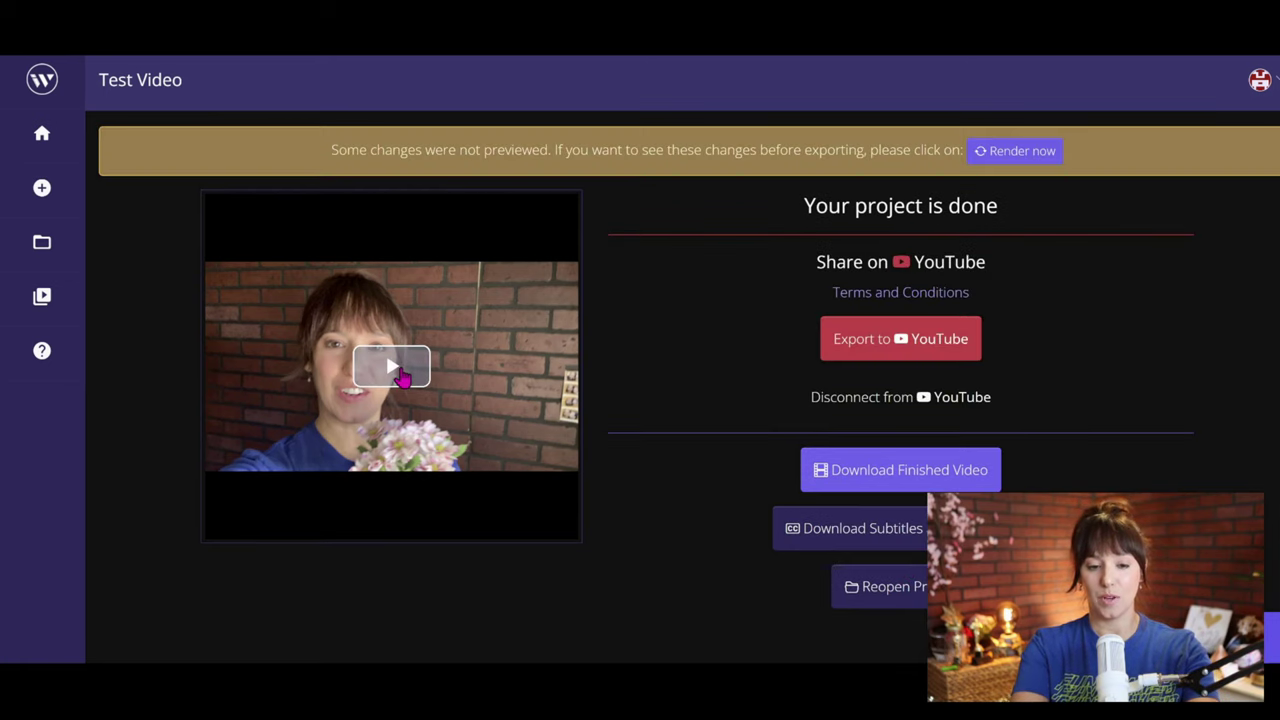
Play the finished Test Video preview to check the burned-in captions
click(391, 367)
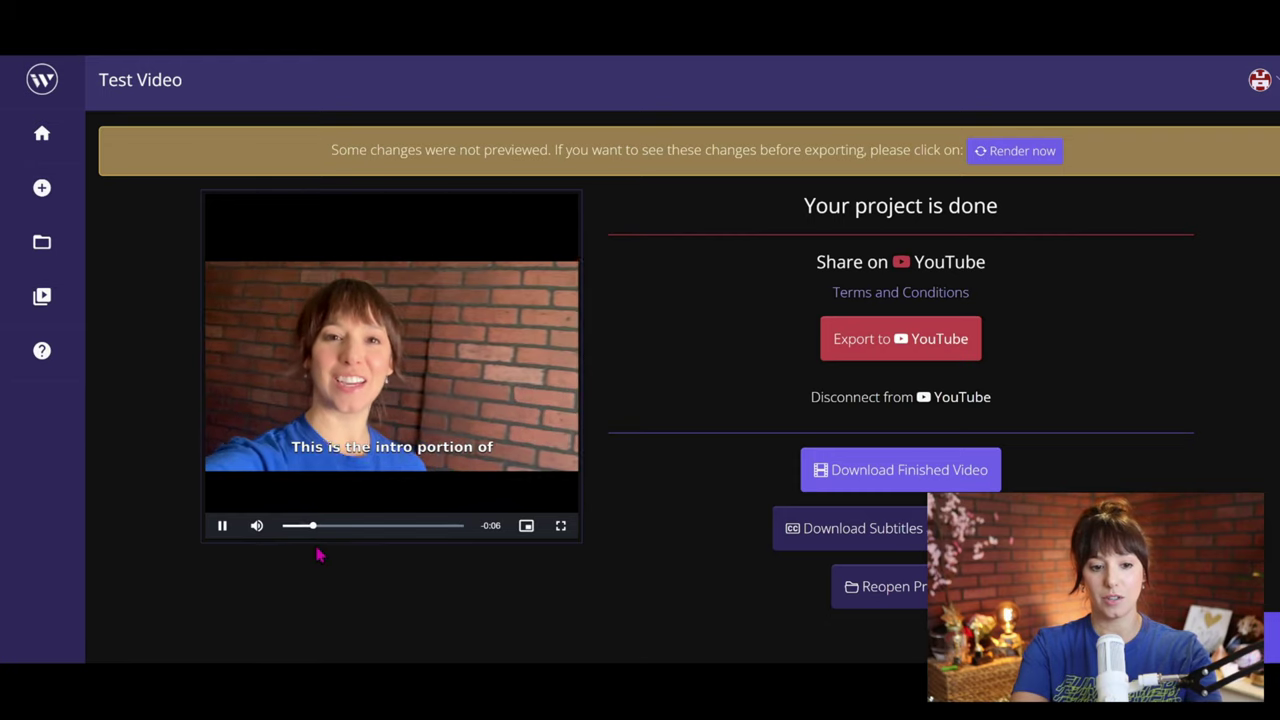